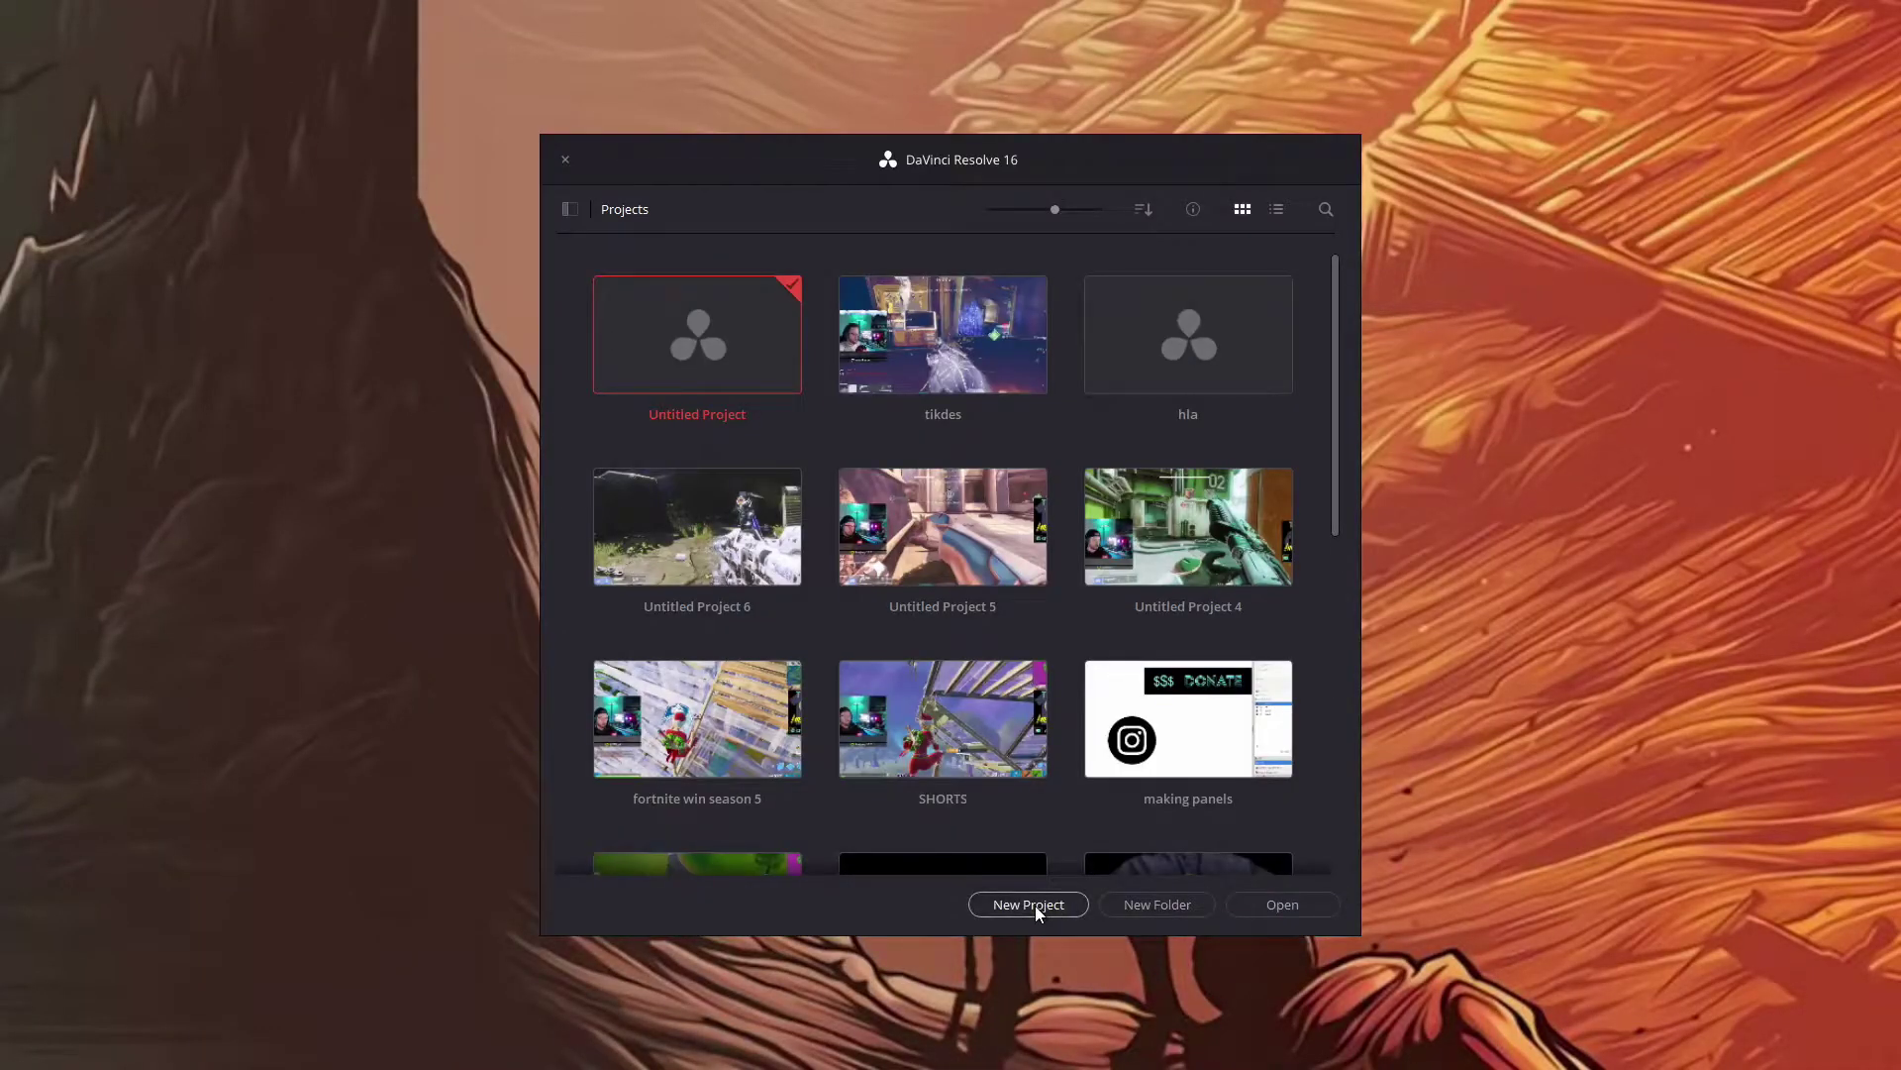
Step: Create a new project named 'warlock stuff' from the Project Manager
{"action": "left_click", "coordinate": [1030, 904]}
{"action": "type", "text": "w"}
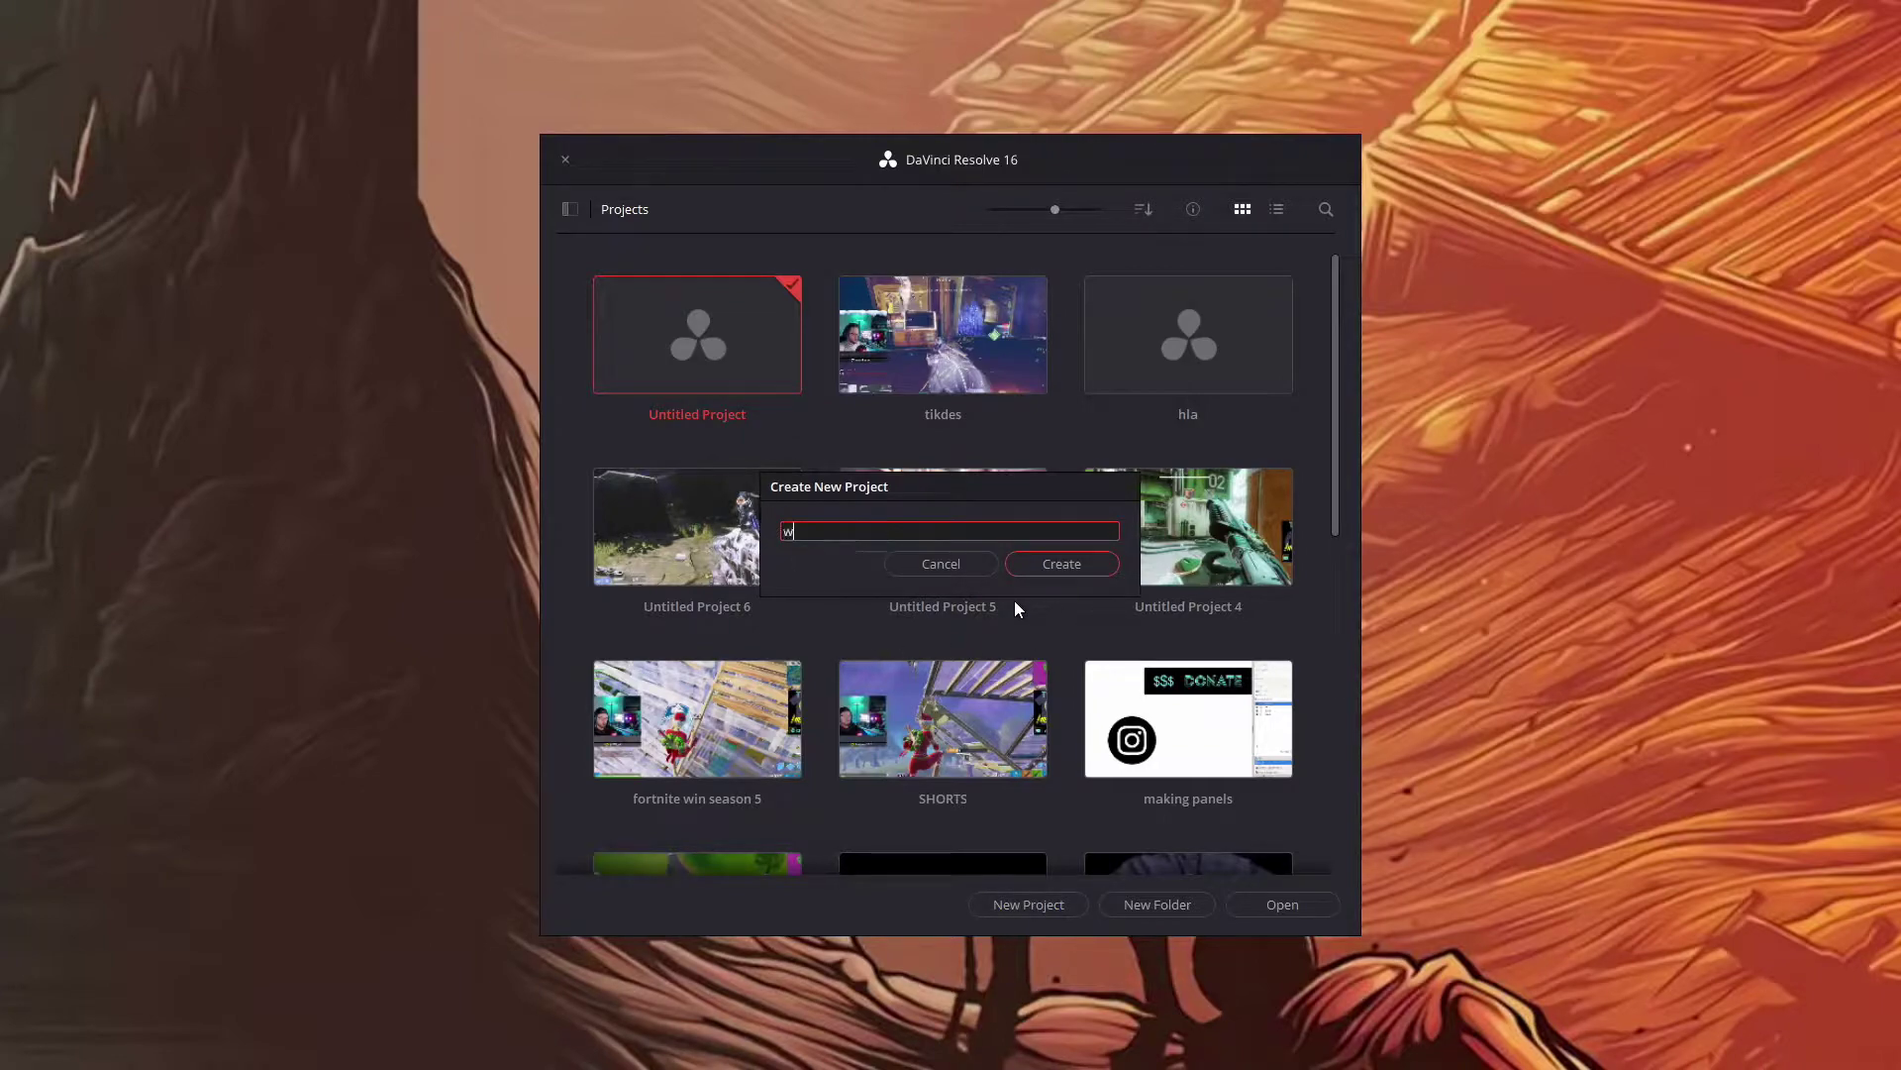
{"action": "type", "text": "arlock stuff"}
{"action": "key", "text": "Return"}
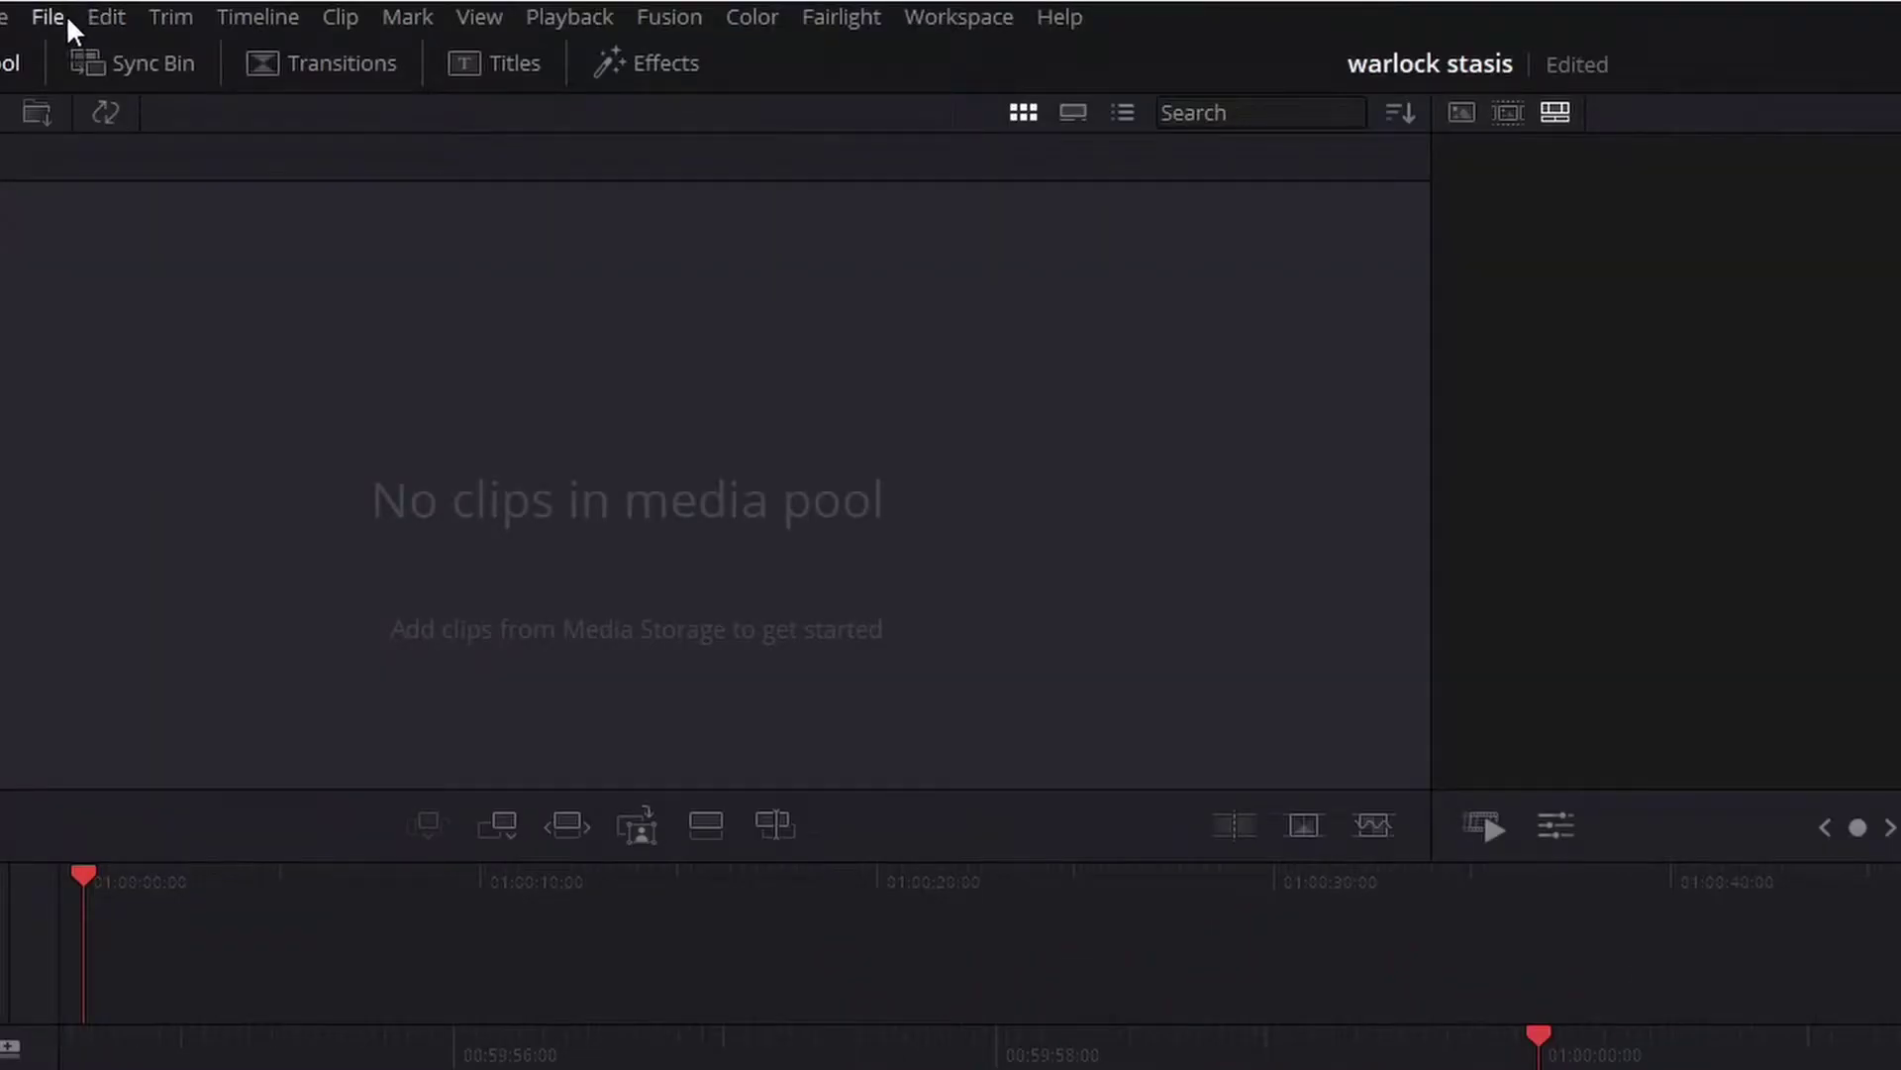
Step: In Project Settings, set the timeline and playback frame rates to 60 fps
{"action": "left_click", "coordinate": [65, 14]}
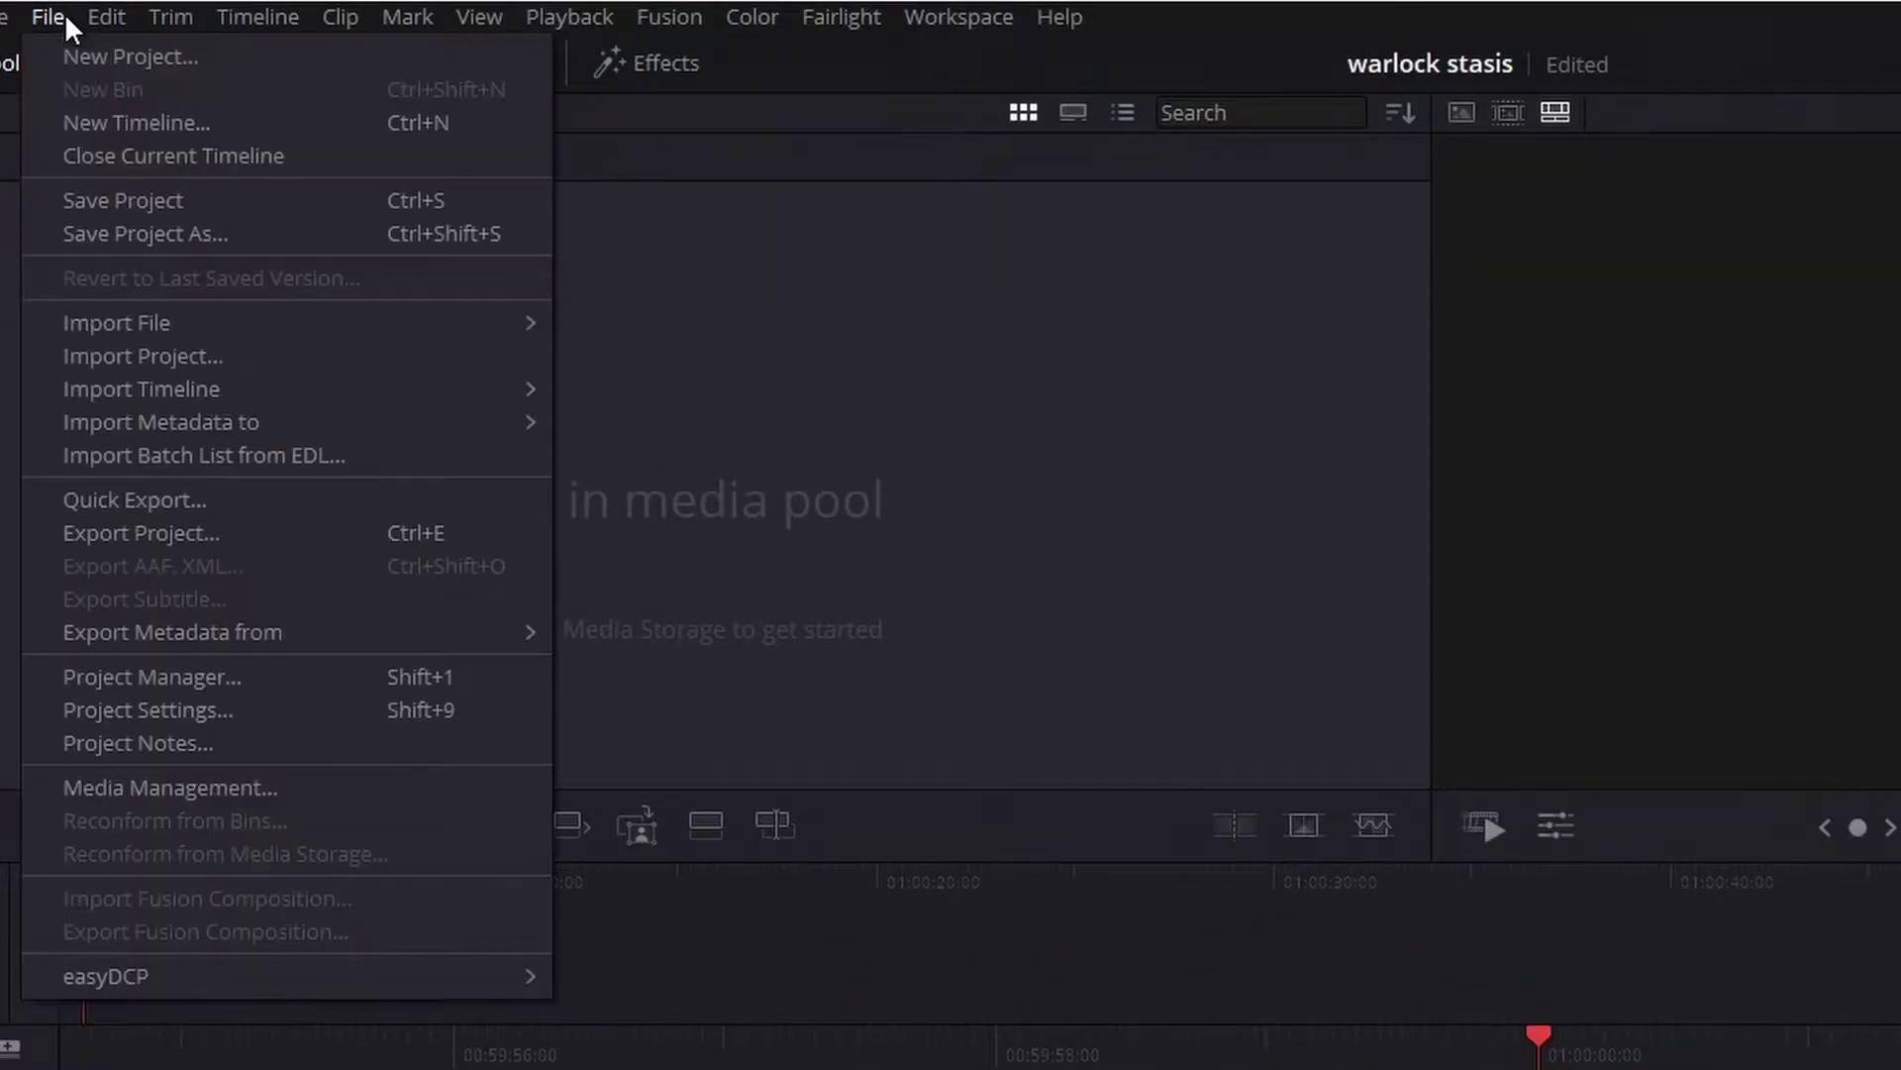
{"action": "left_click", "coordinate": [153, 704]}
{"action": "left_click", "coordinate": [897, 533]}
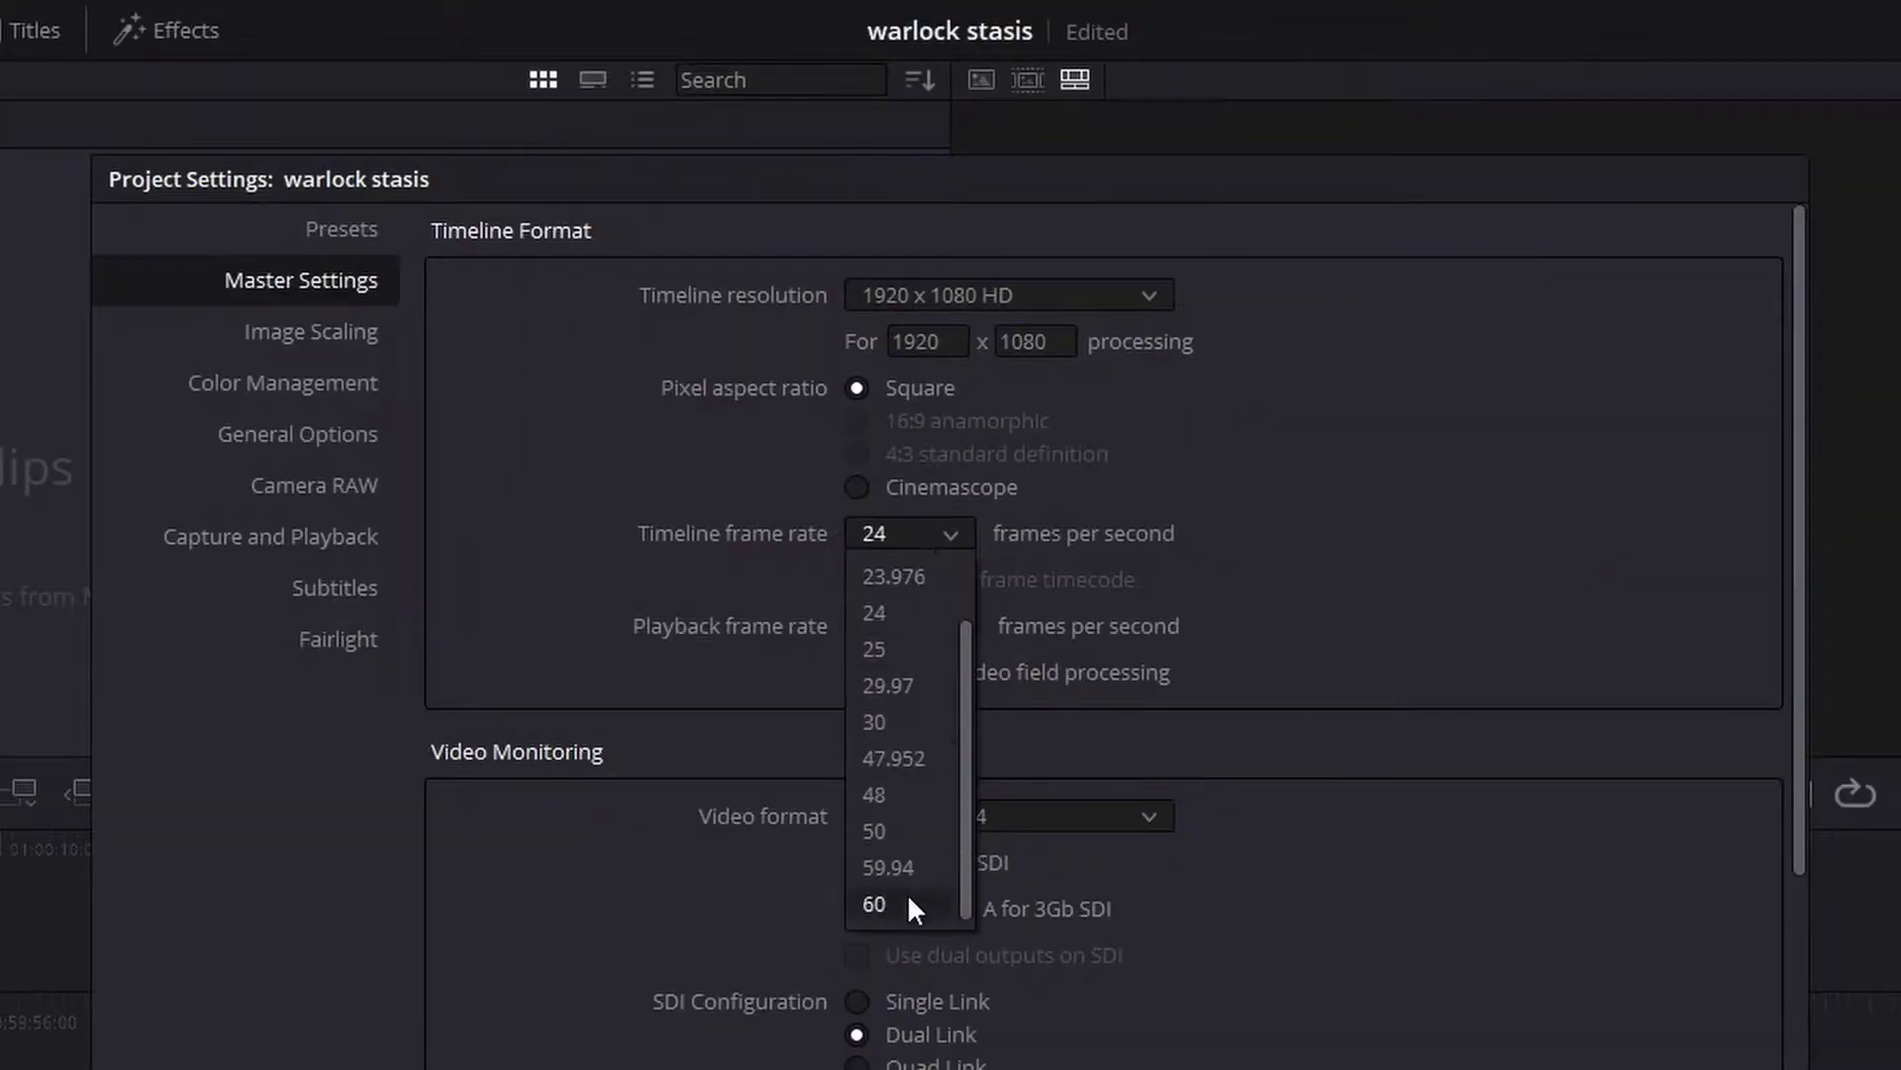
{"action": "left_click", "coordinate": [907, 893]}
{"action": "left_click", "coordinate": [904, 628]}
{"action": "type", "text": "60"}
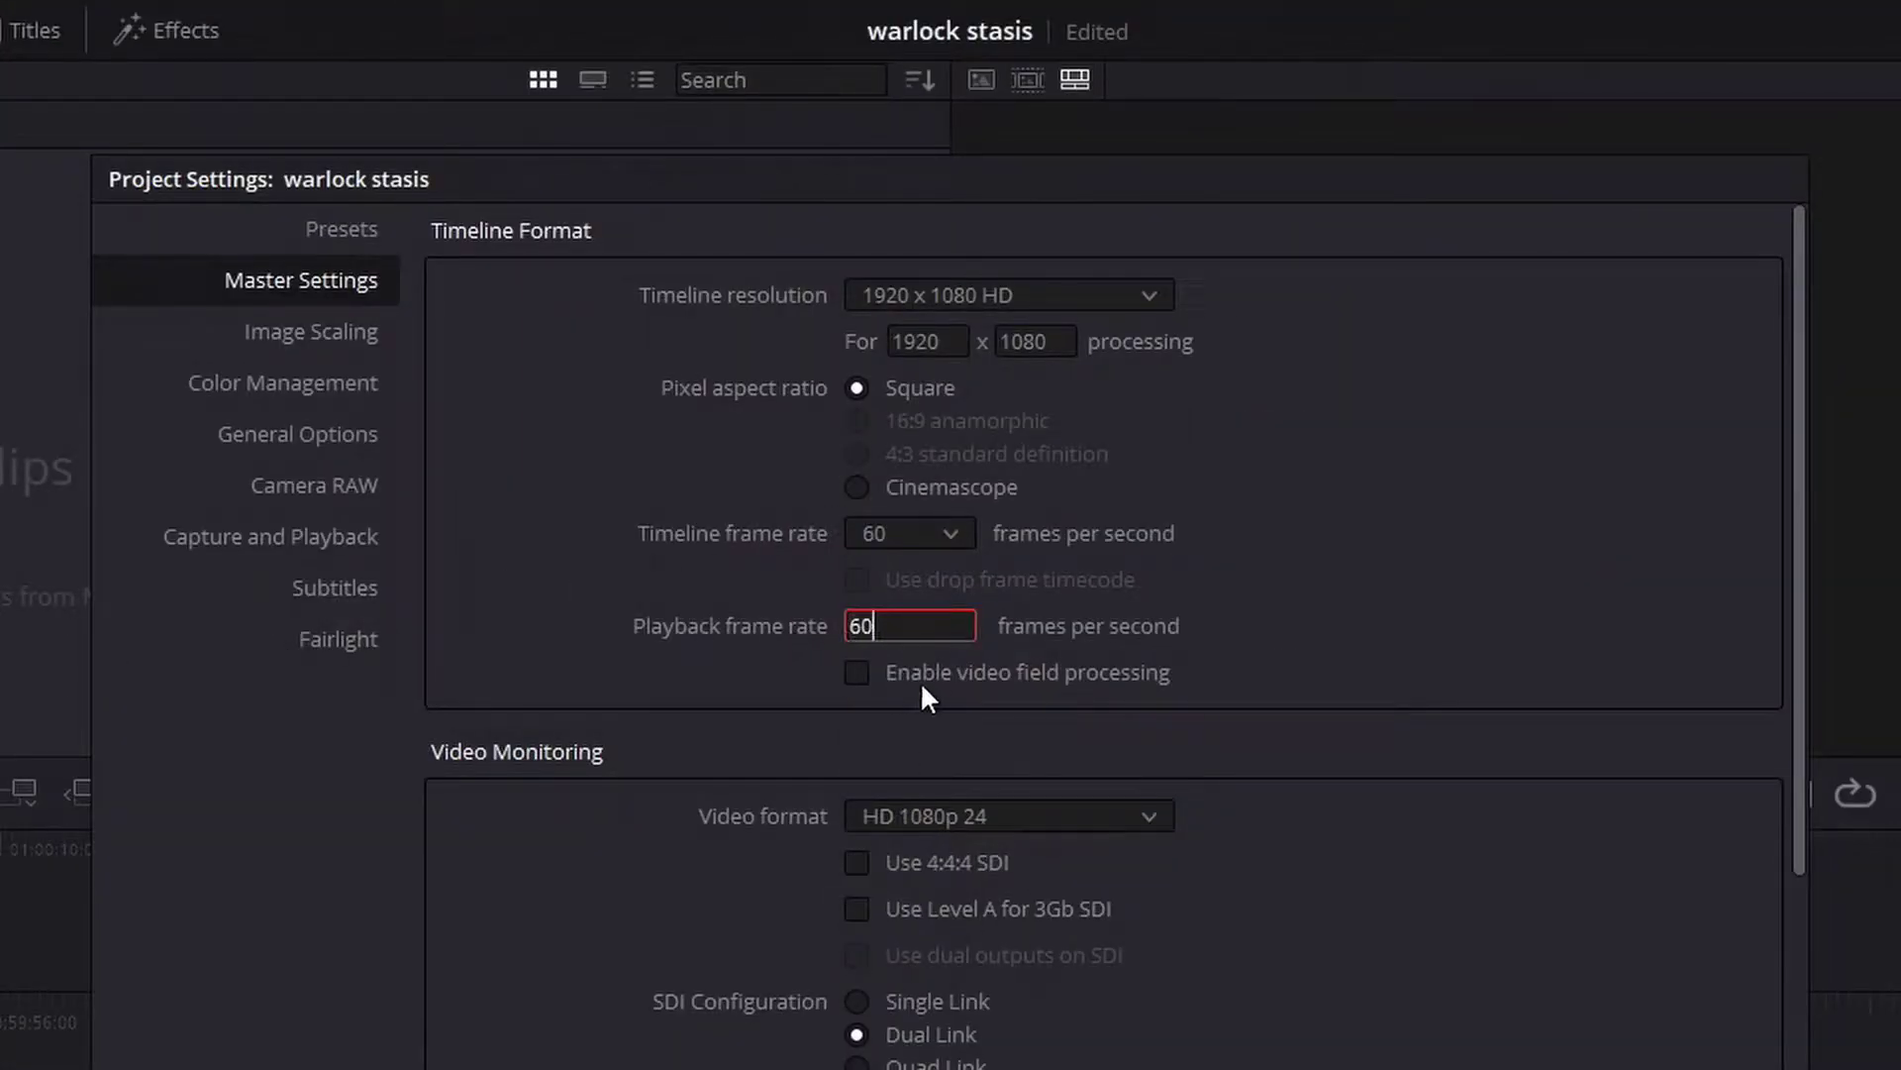
Step: Set a custom timeline resolution of 1080 x 1920
{"action": "left_click", "coordinate": [976, 295]}
{"action": "scroll", "coordinate": [945, 365], "scroll_direction": "up", "scroll_amount": 1}
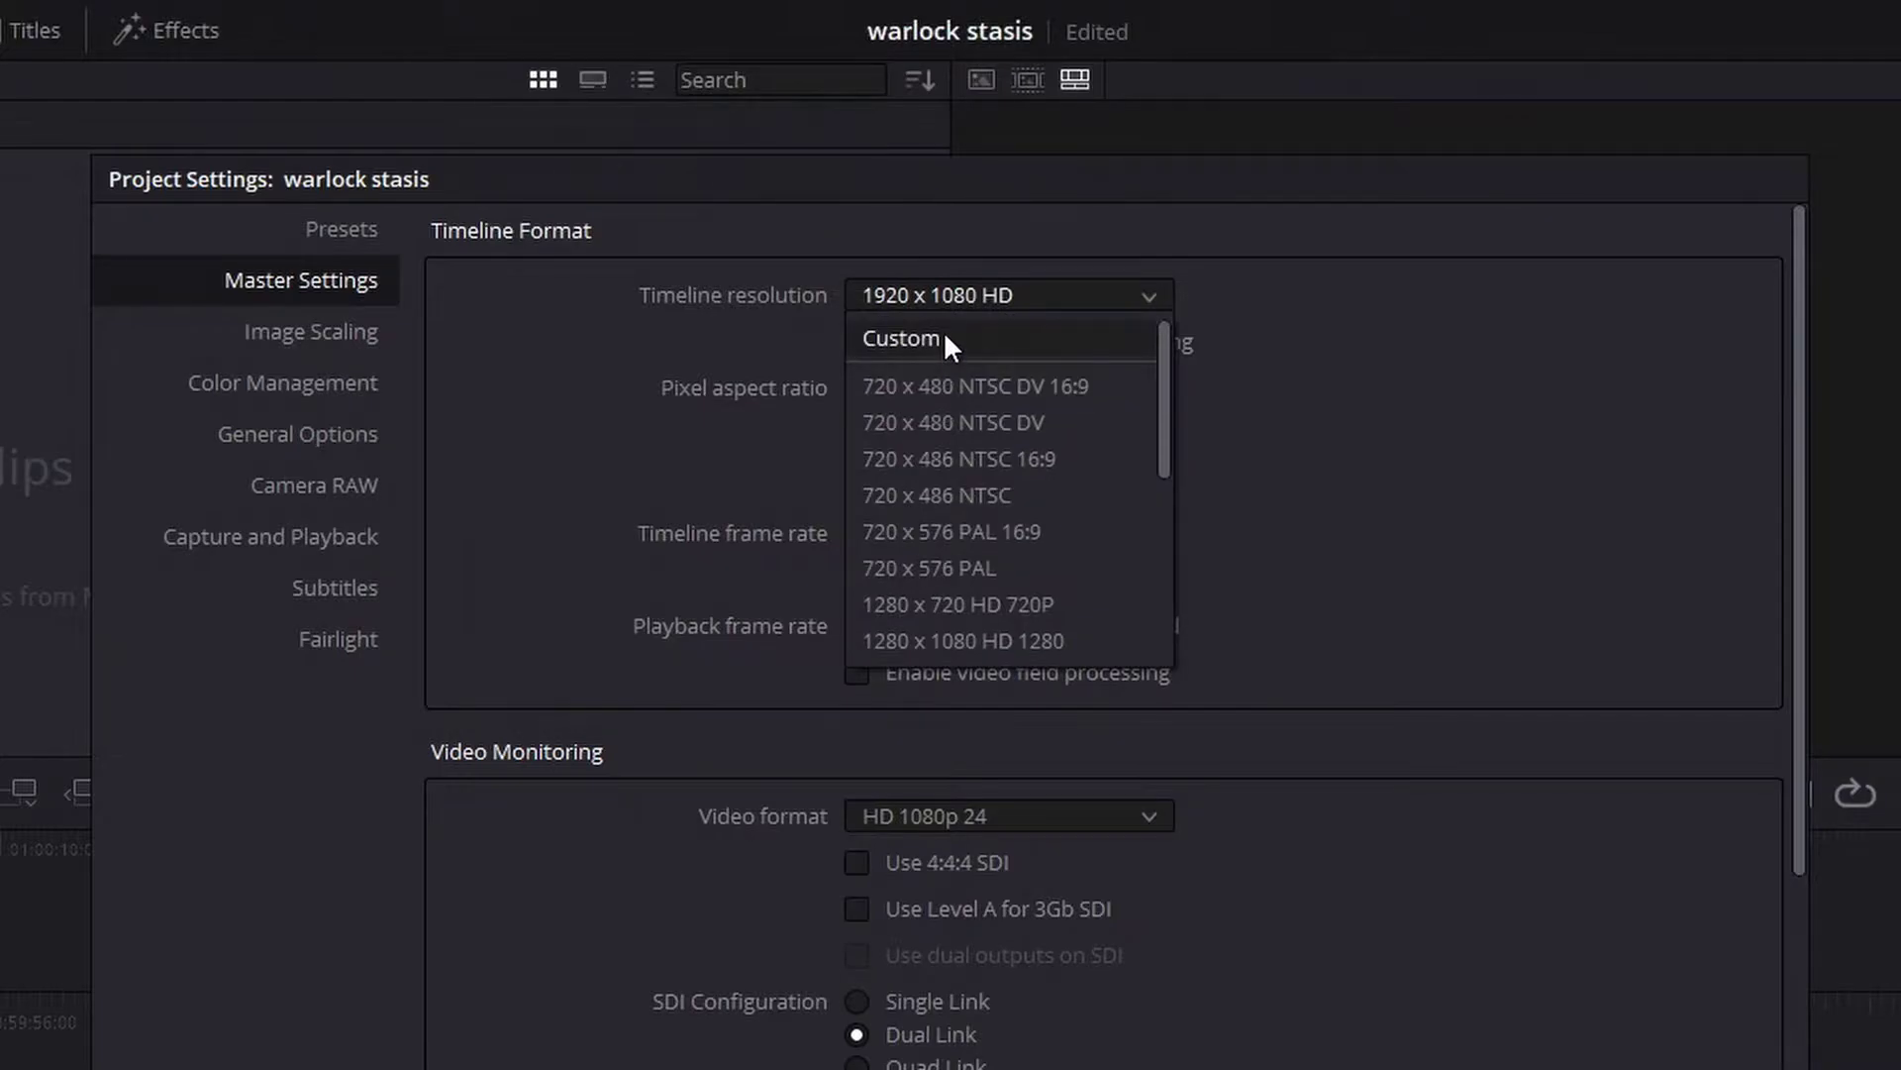
{"action": "left_click", "coordinate": [943, 331]}
{"action": "left_click", "coordinate": [938, 342]}
{"action": "double_click", "coordinate": [939, 343]}
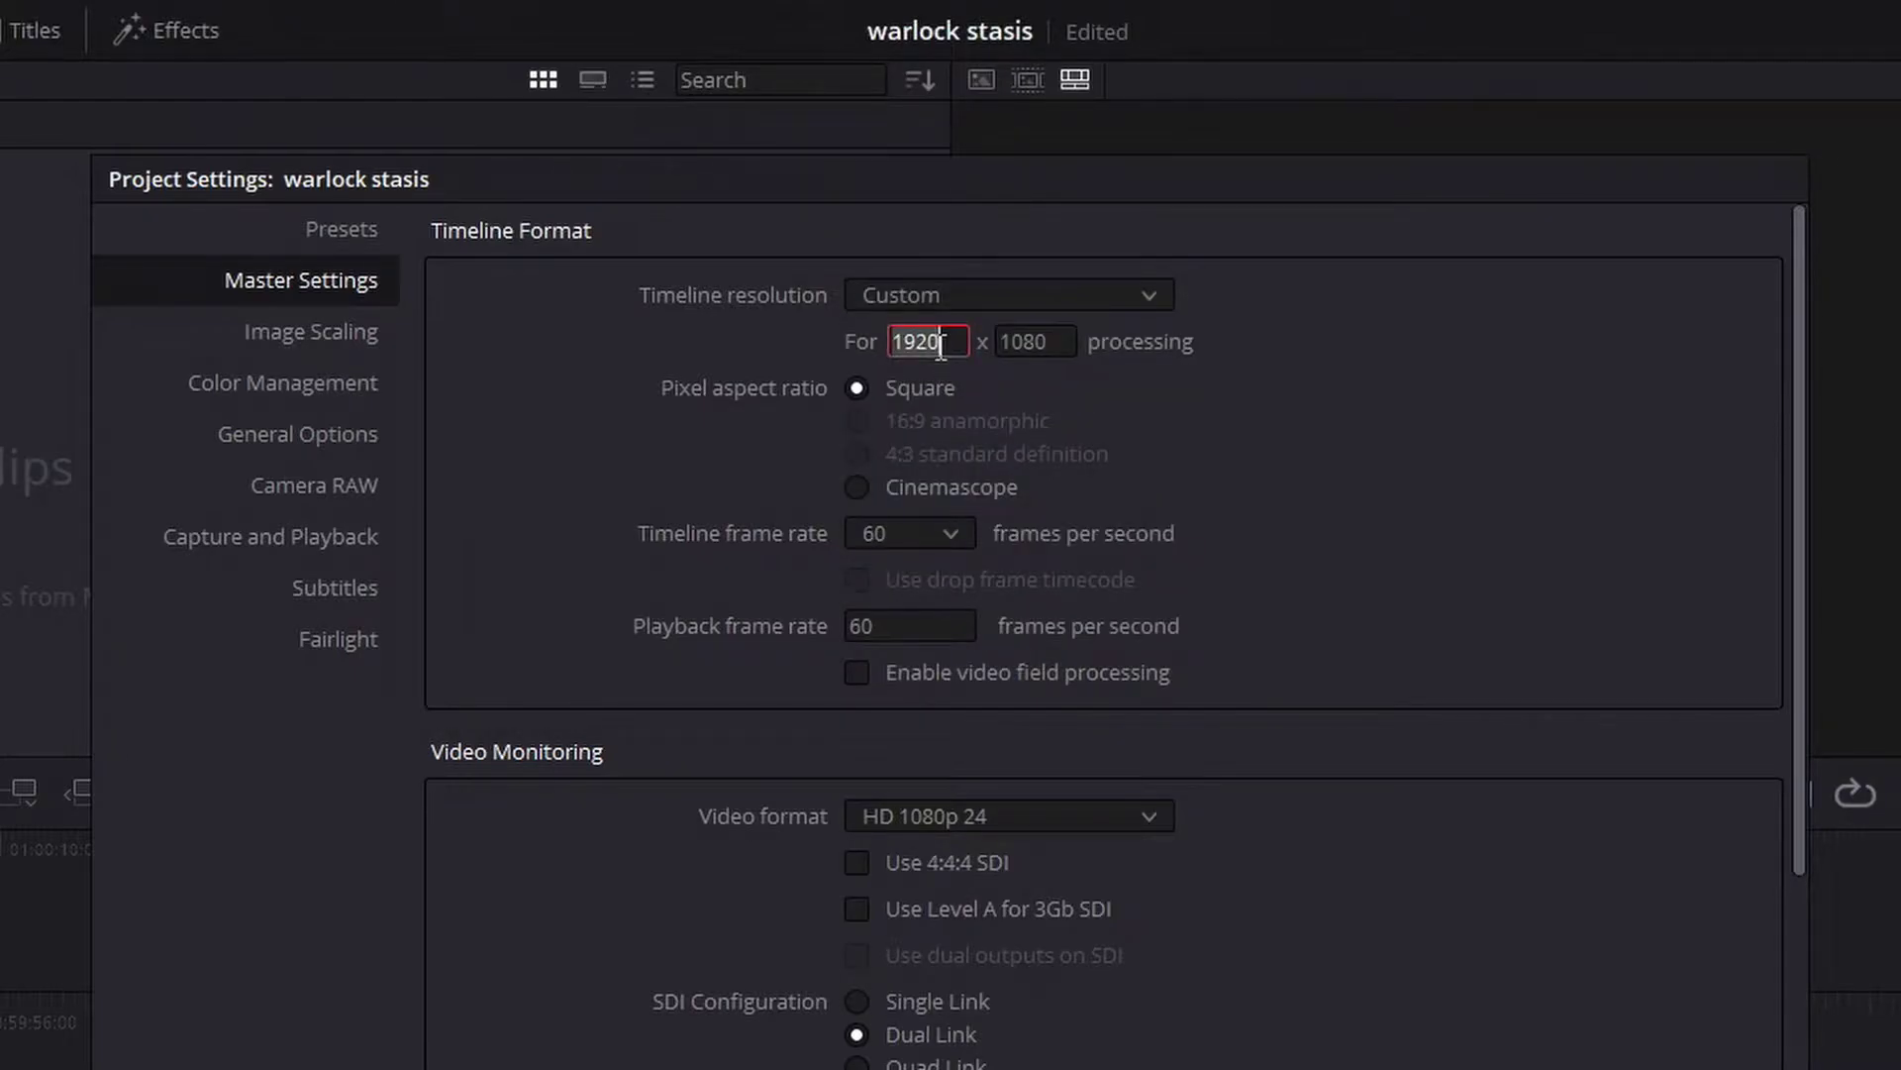
{"action": "type", "text": "1080"}
{"action": "left_click", "coordinate": [1023, 345]}
{"action": "double_click", "coordinate": [1023, 345]}
{"action": "type", "text": "1"}
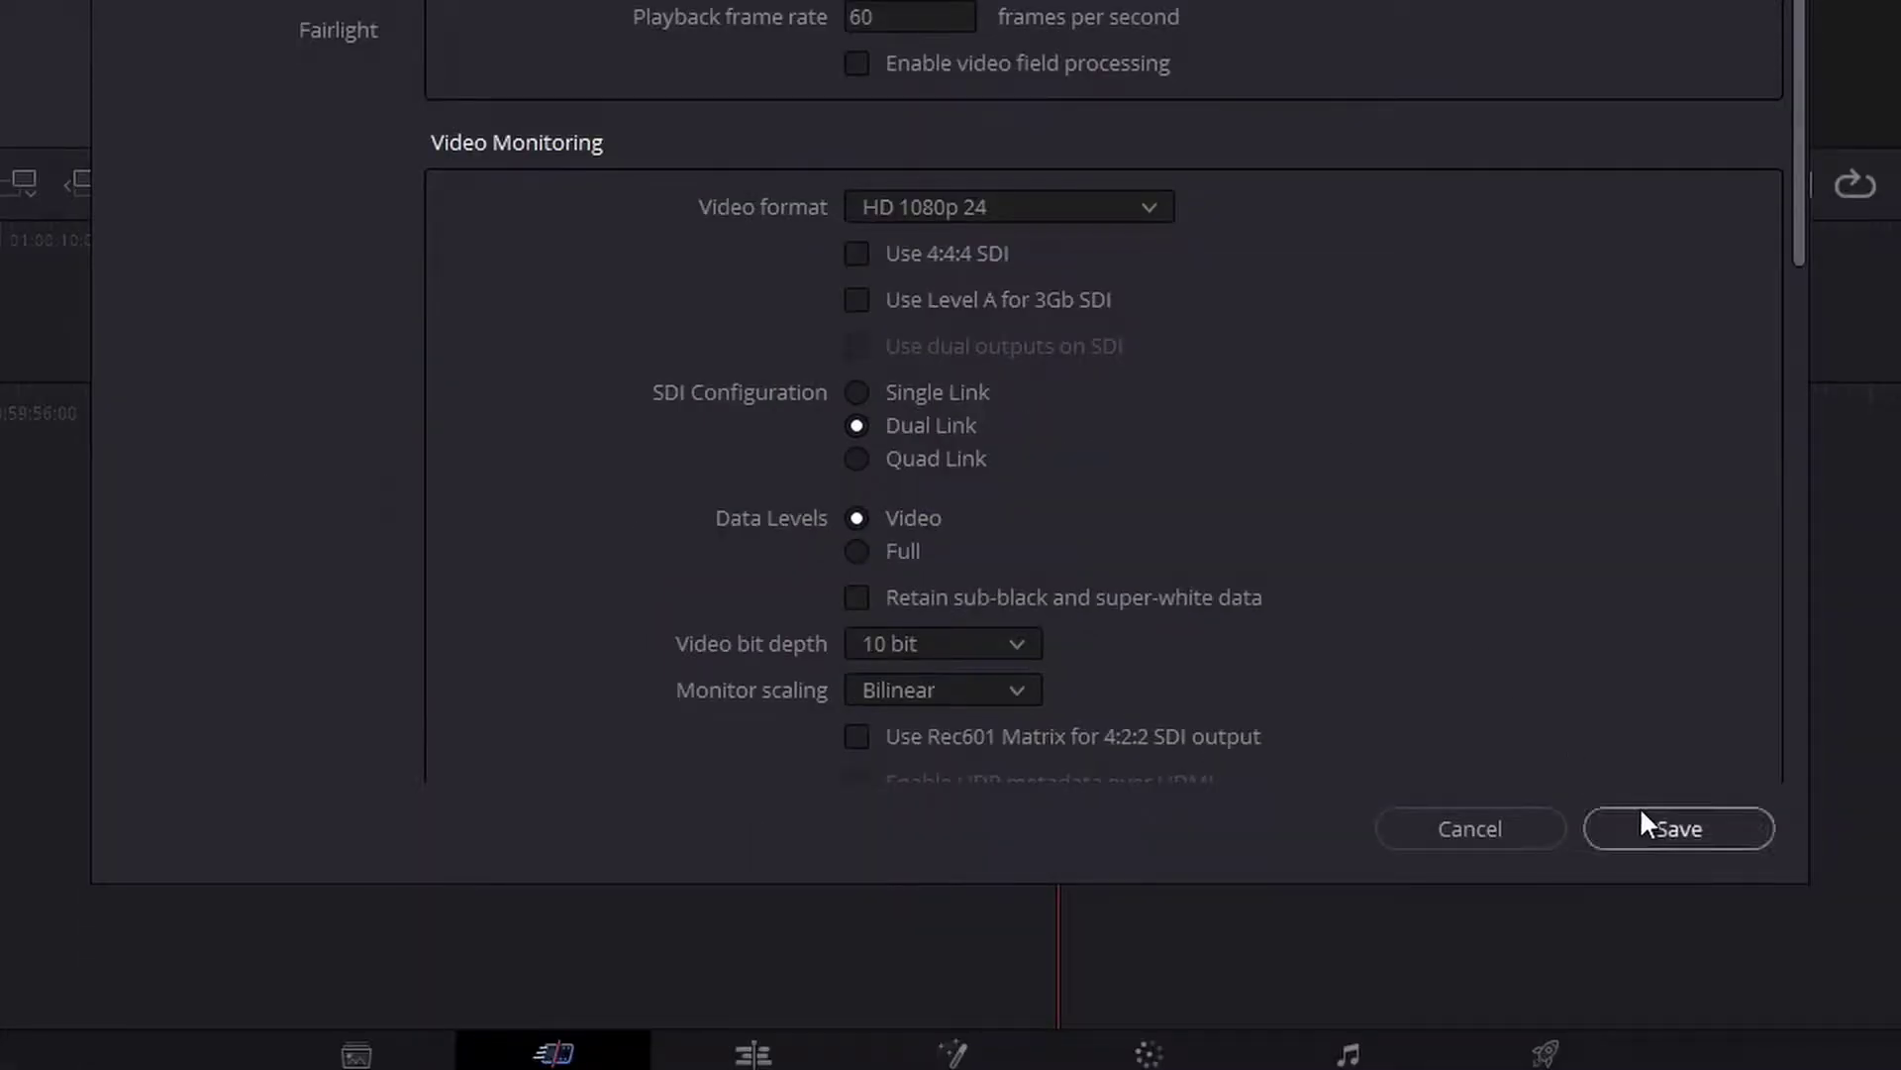
Step: Save the settings, add the gameplay clip, and generate optimized media for it
{"action": "left_click", "coordinate": [1649, 826]}
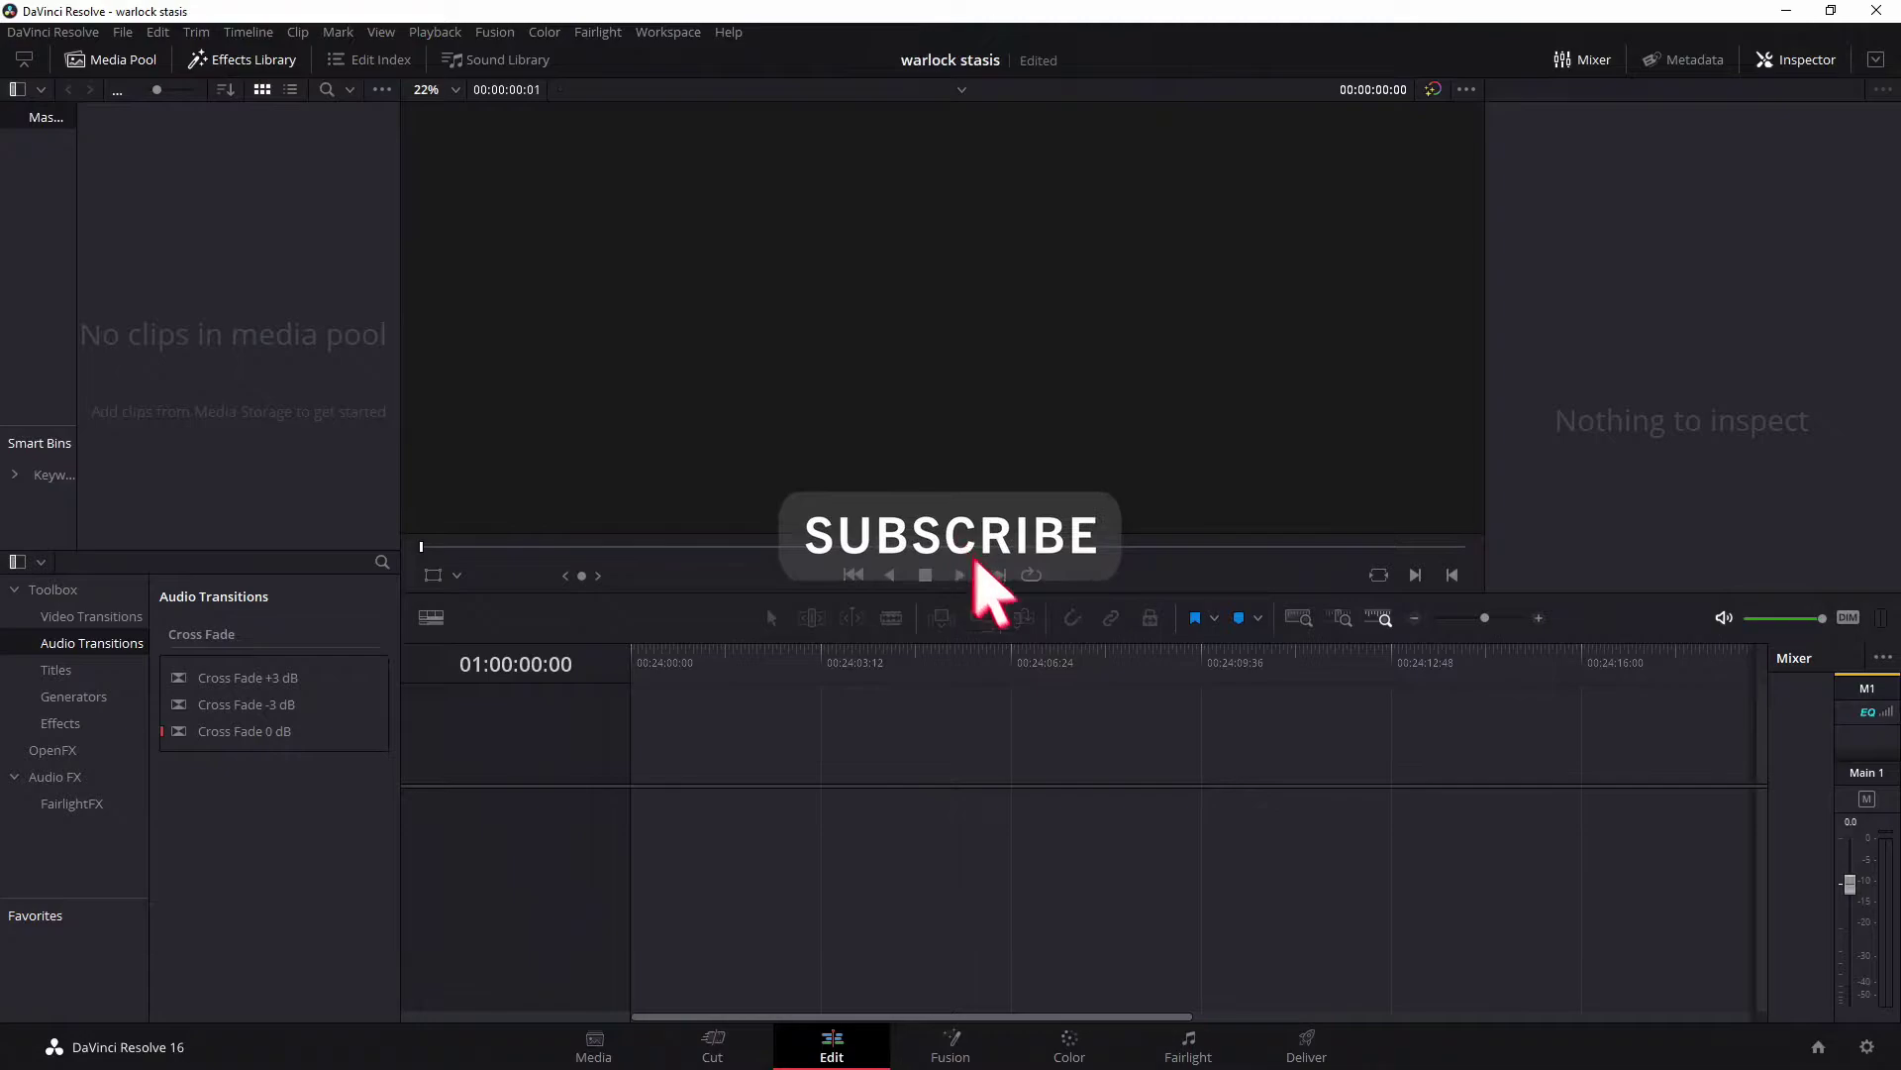
{"action": "left_click_drag", "start_coordinate": [0, 634], "coordinate": [641, 818]}
{"action": "right_click", "coordinate": [311, 158]}
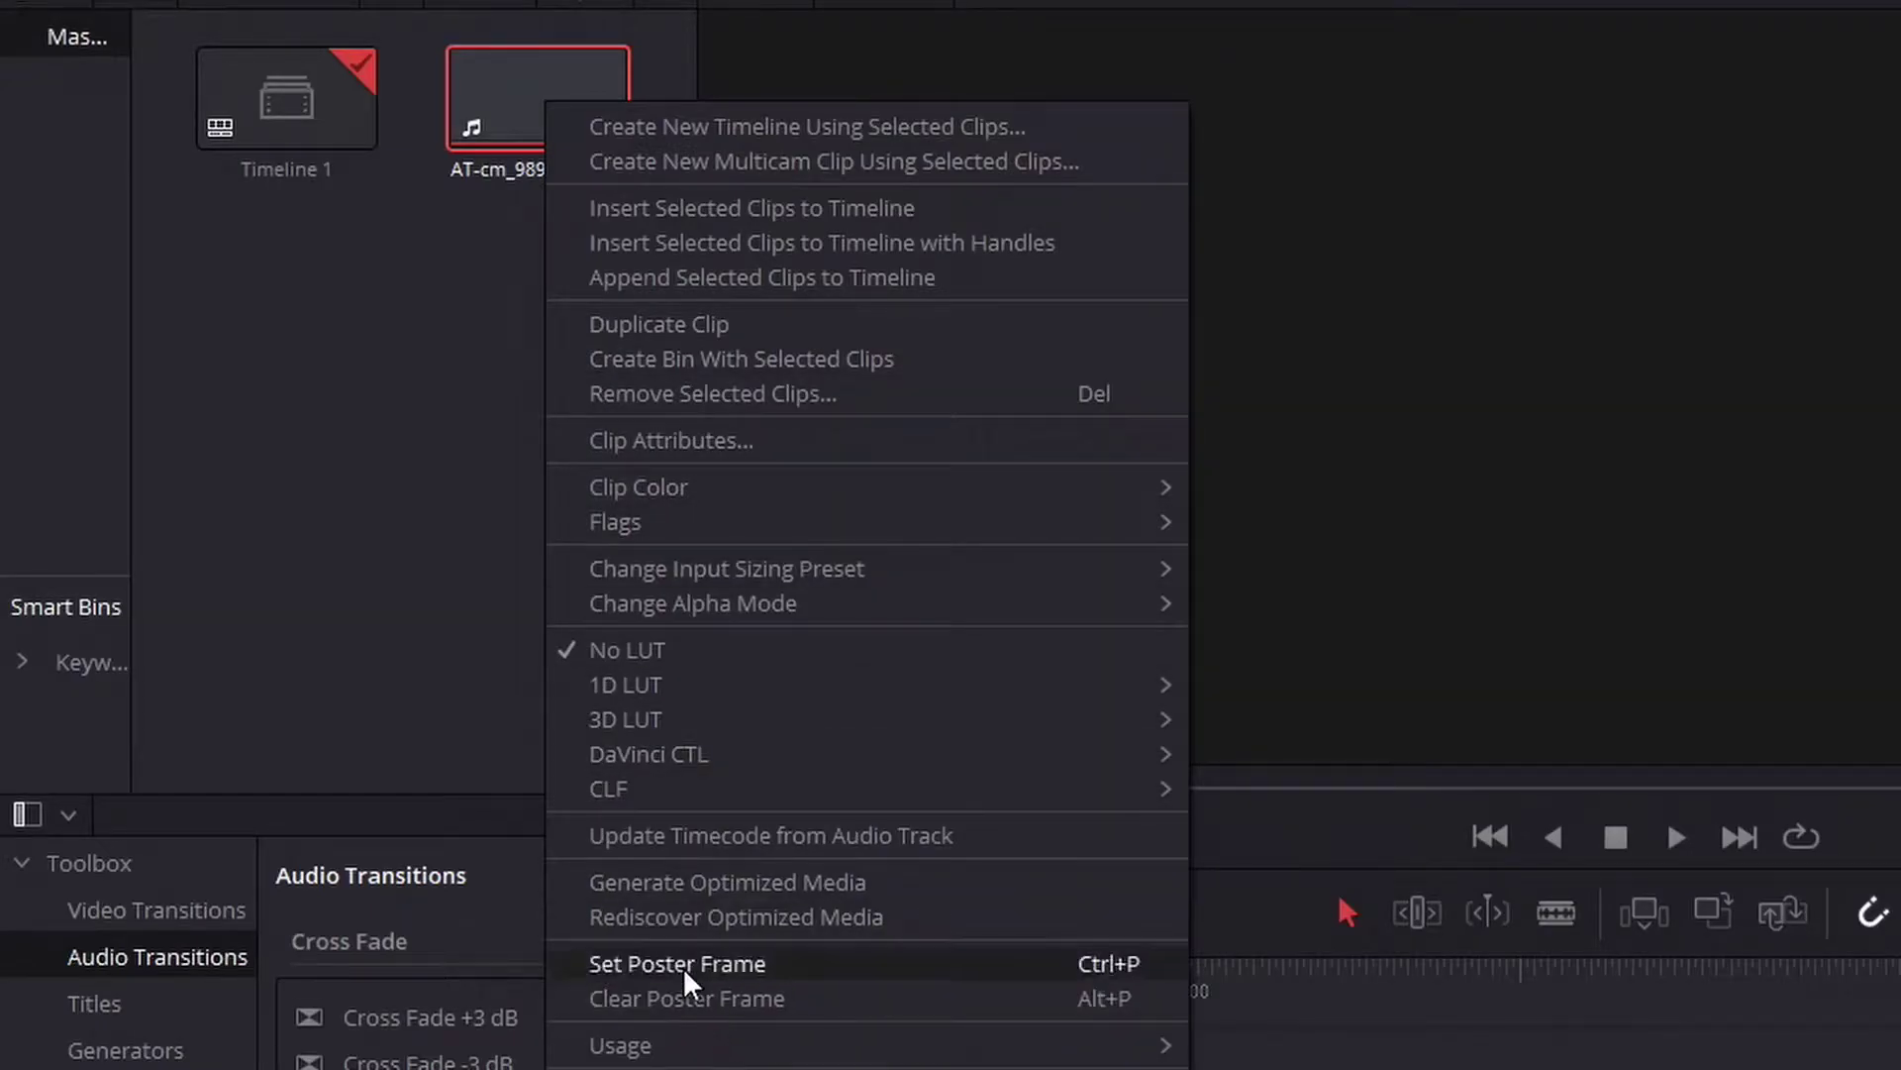
{"action": "left_click", "coordinate": [711, 879]}
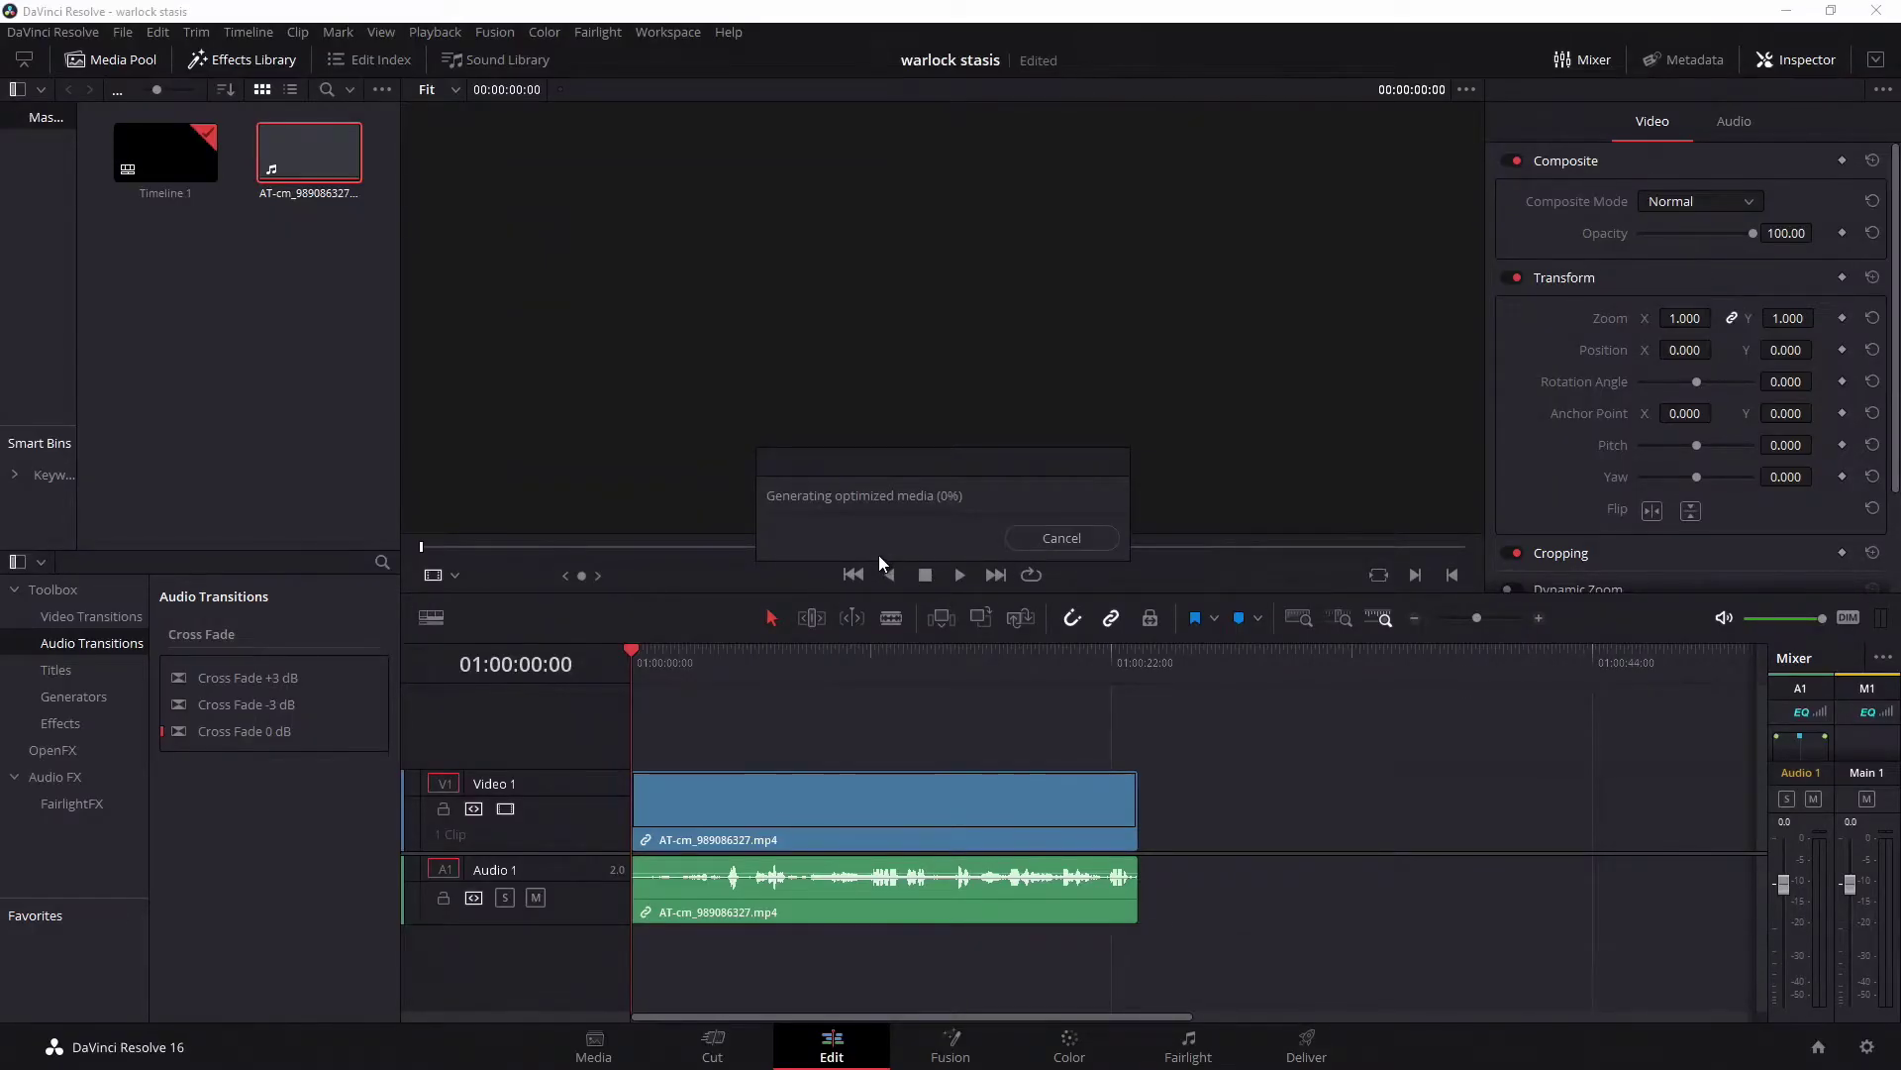
Step: Copy the timeline clip and paste a second copy after a gap
{"action": "left_click", "coordinate": [742, 661]}
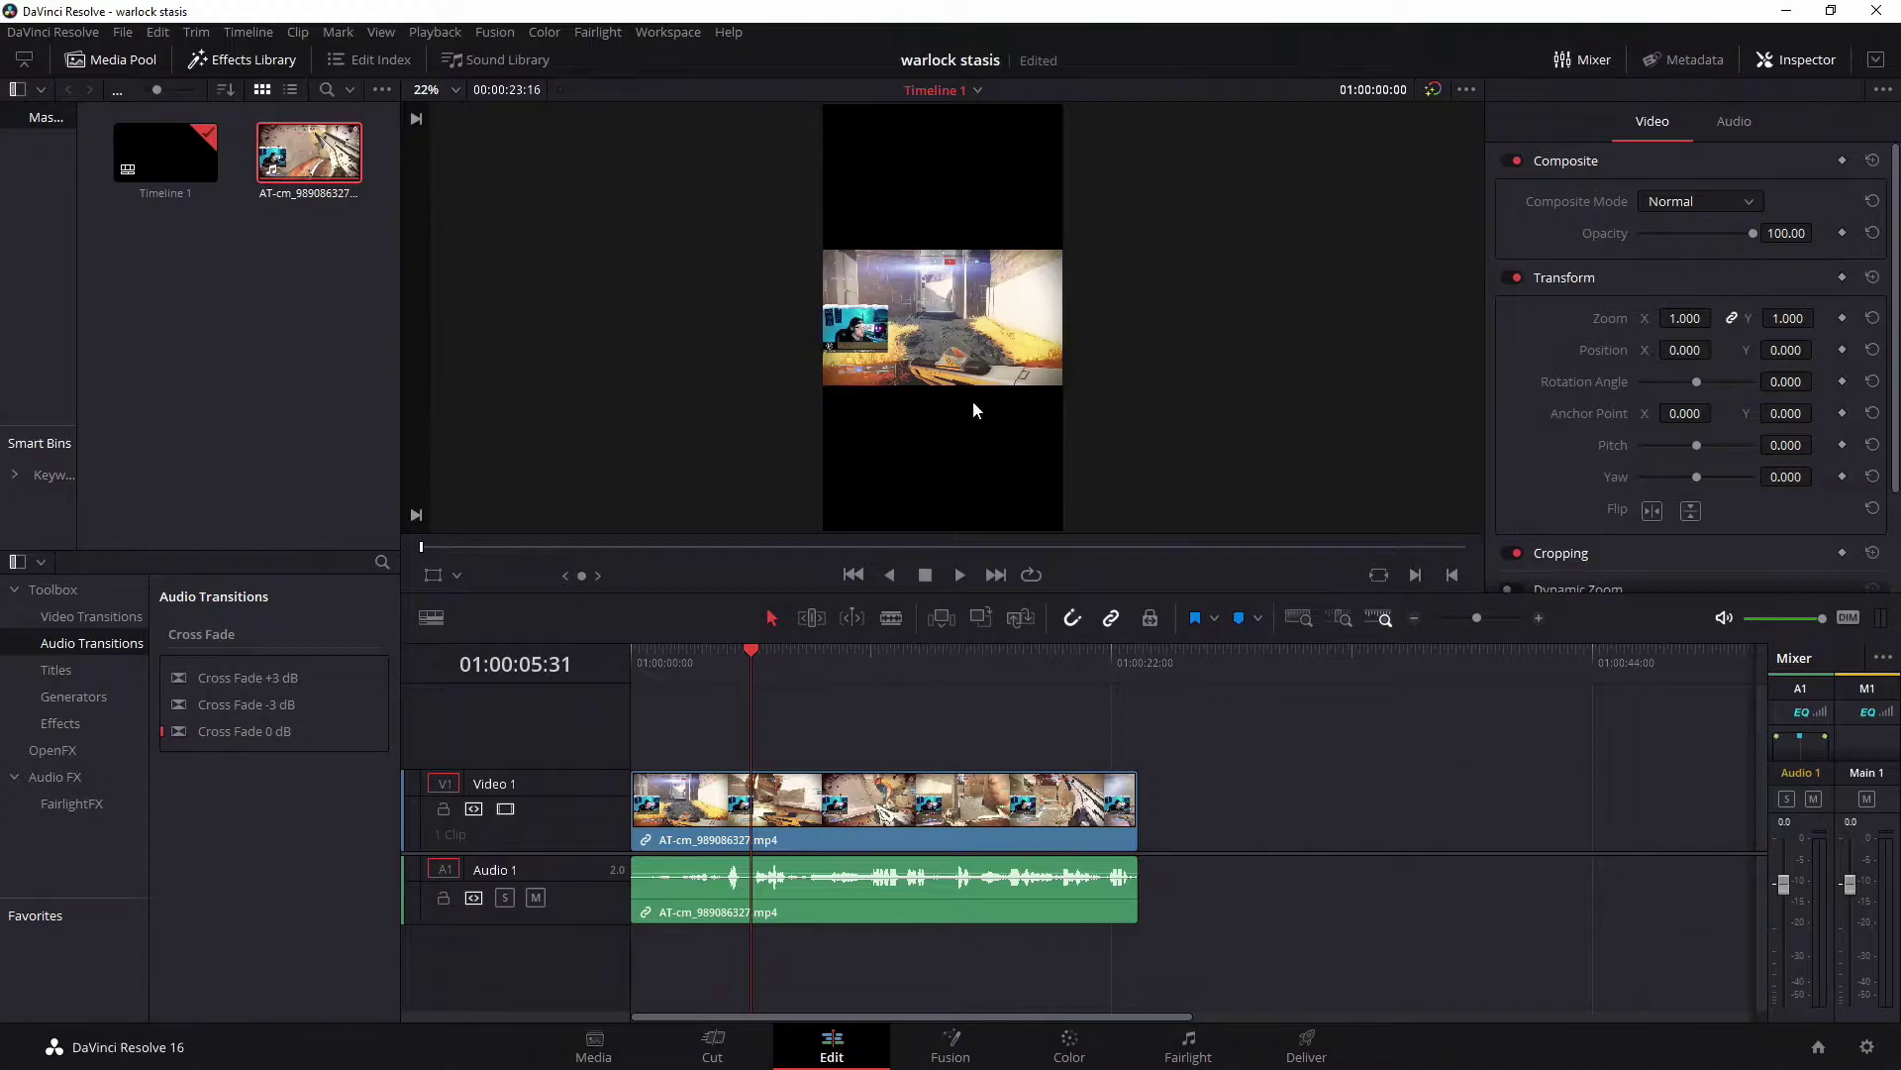
{"action": "right_click", "coordinate": [921, 800]}
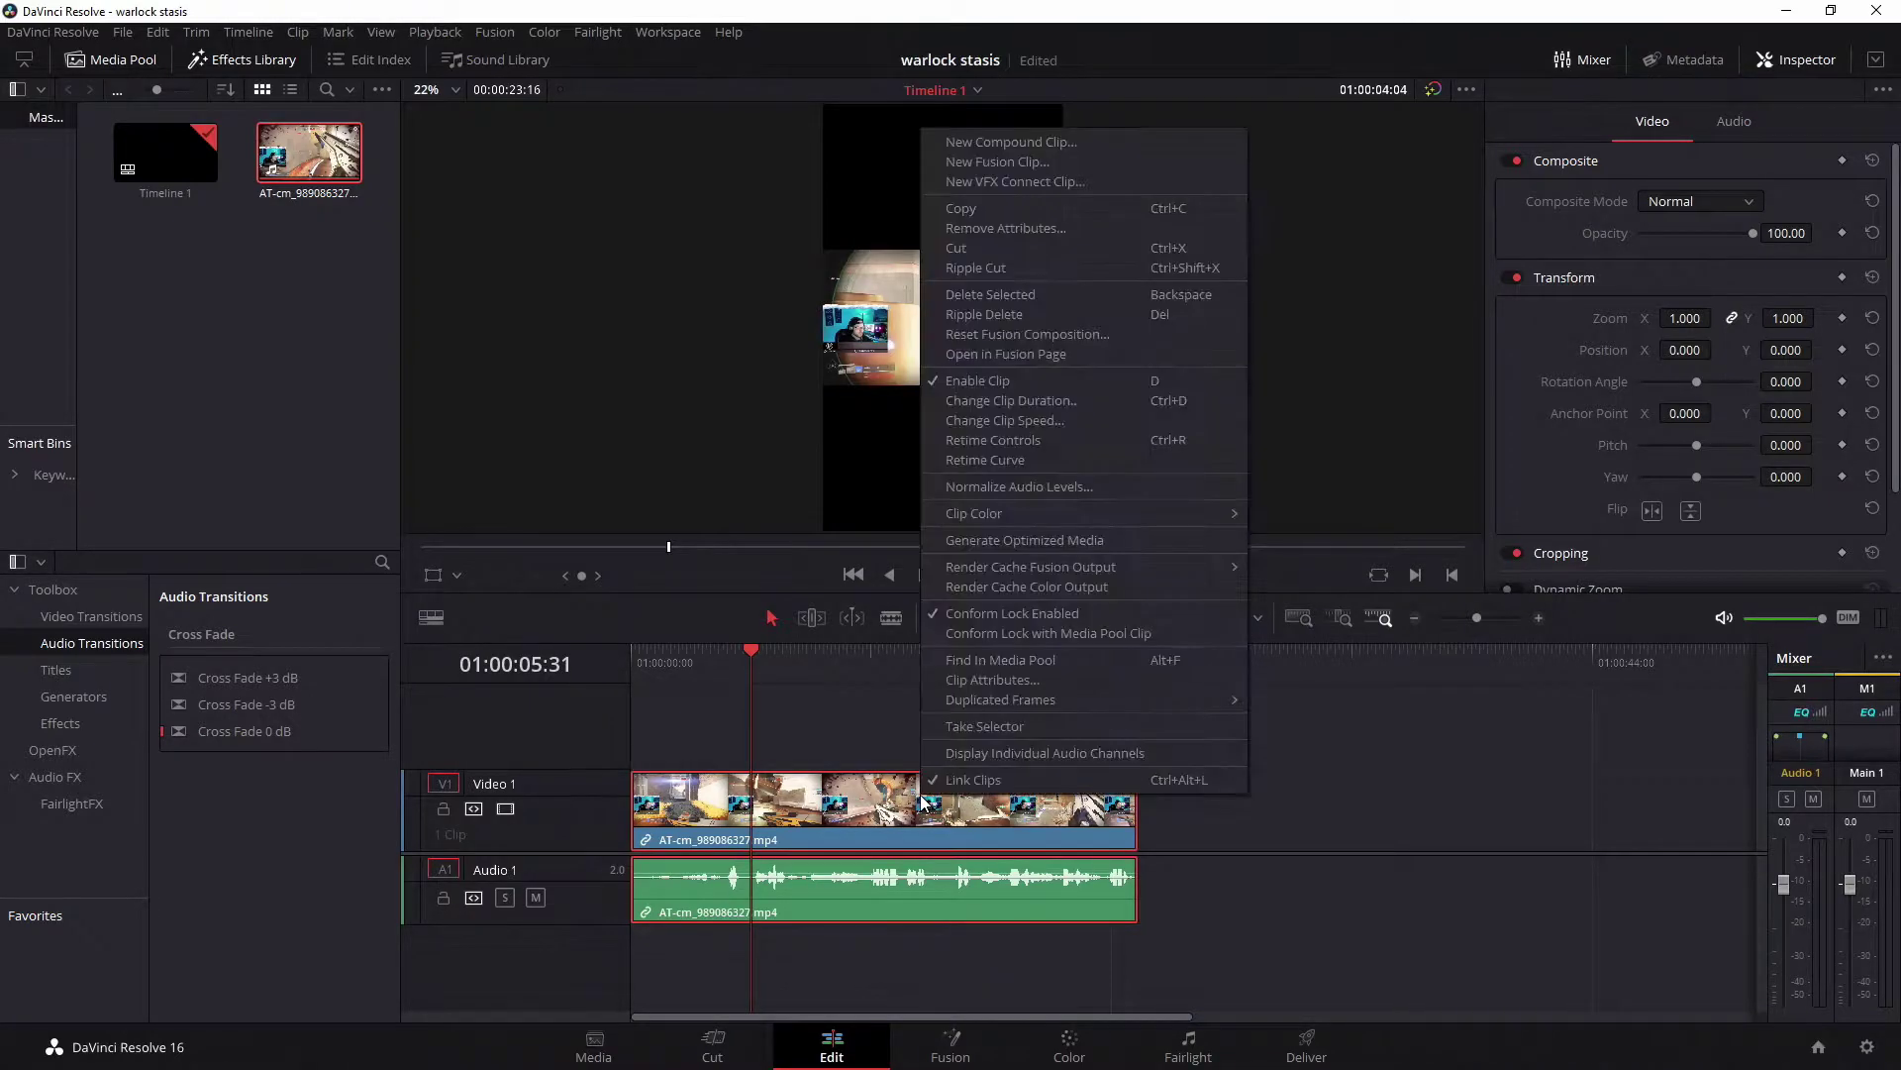
{"action": "left_click", "coordinate": [961, 208]}
{"action": "left_click", "coordinate": [1193, 656]}
{"action": "right_click", "coordinate": [1252, 792]}
{"action": "left_click", "coordinate": [1277, 798]}
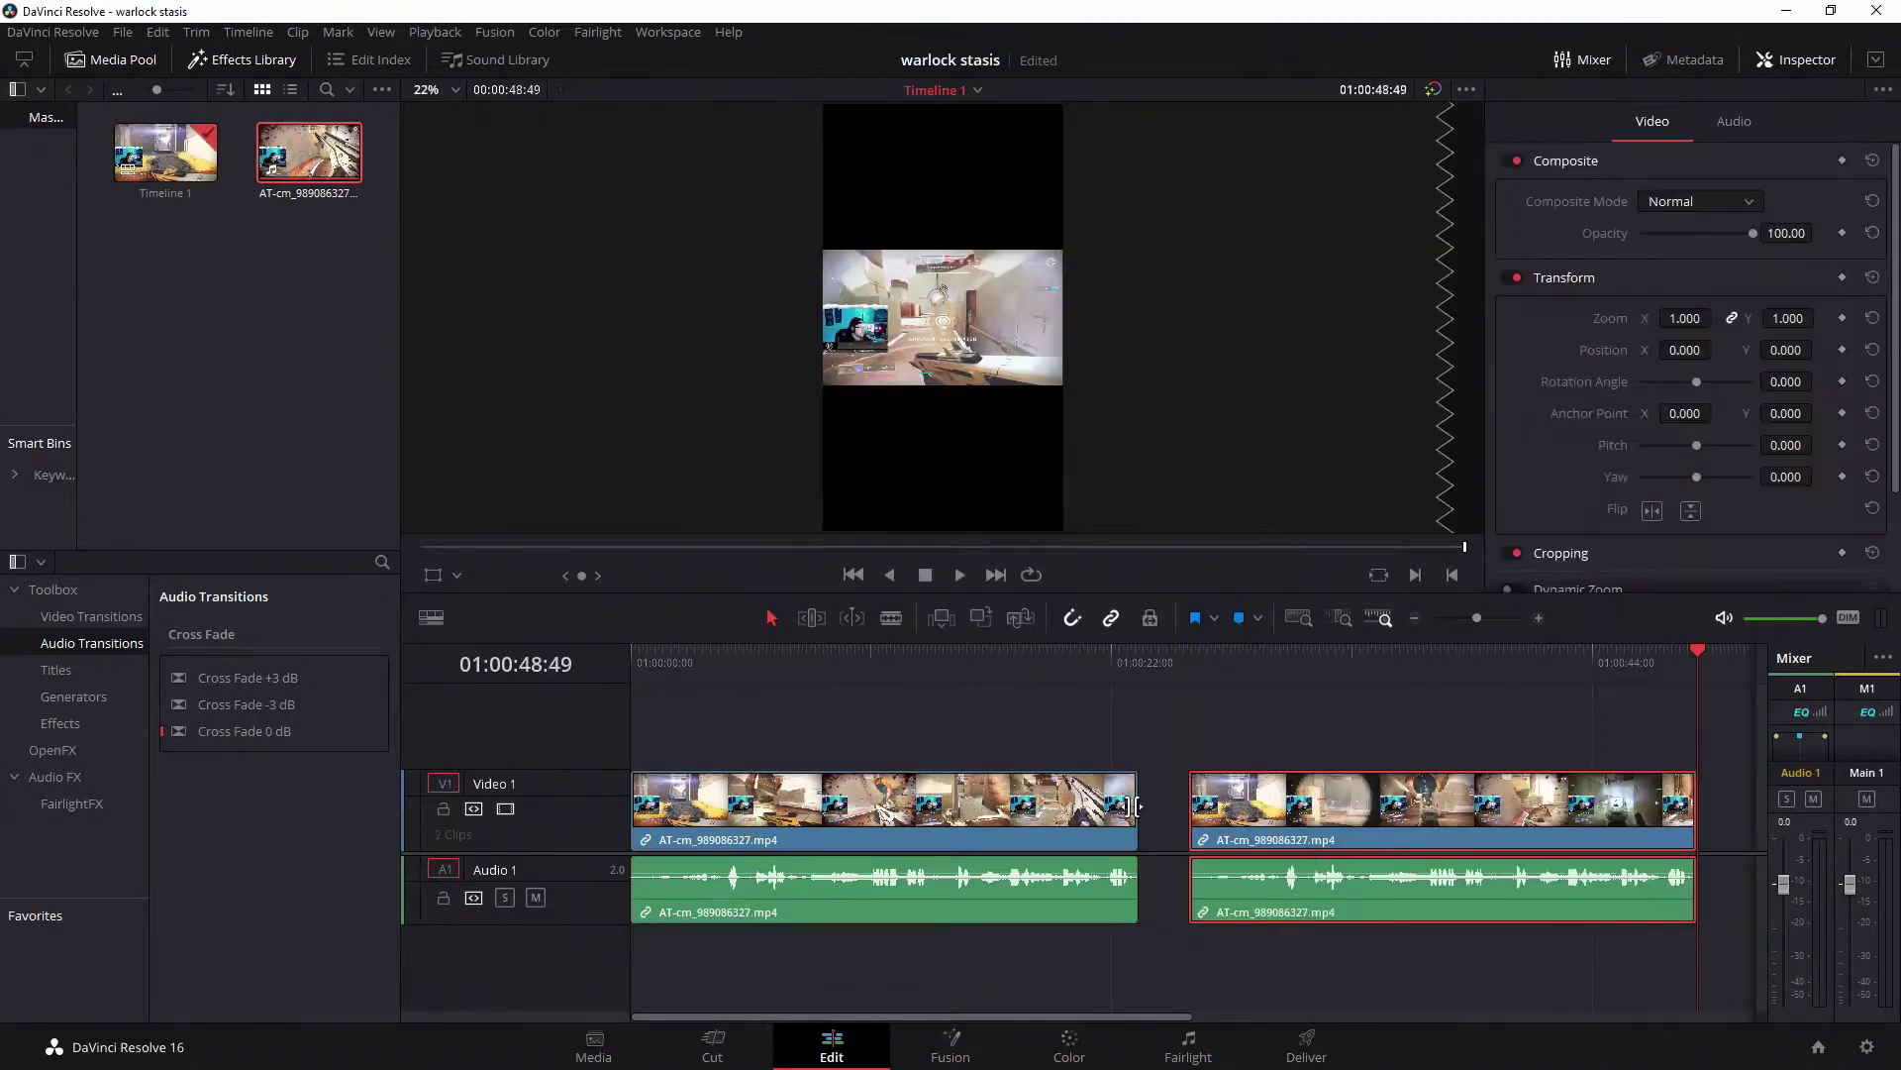
{"action": "left_click", "coordinate": [970, 801]}
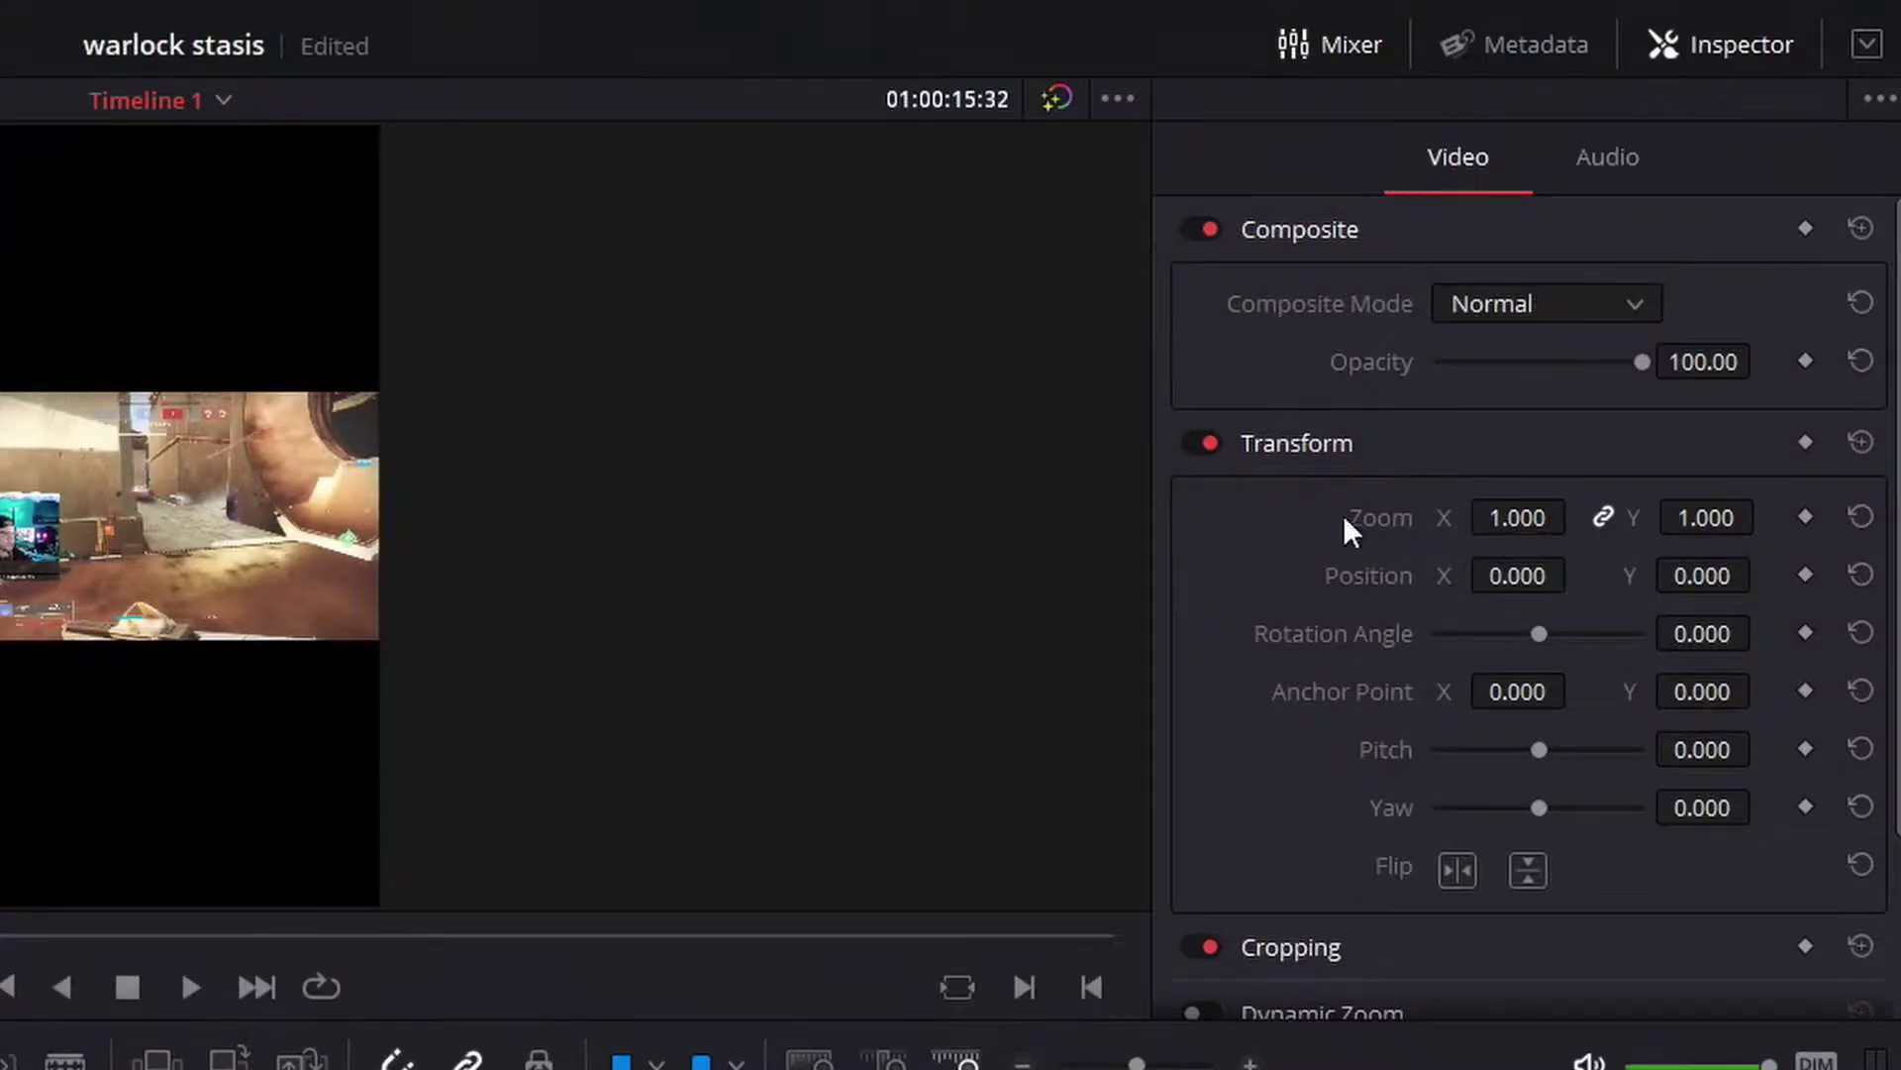
Step: Zoom the first clip to 2.25 at Position Y -287, then drag it onto V2/A2
{"action": "left_click_drag", "start_coordinate": [1517, 516], "coordinate": [1702, 585]}
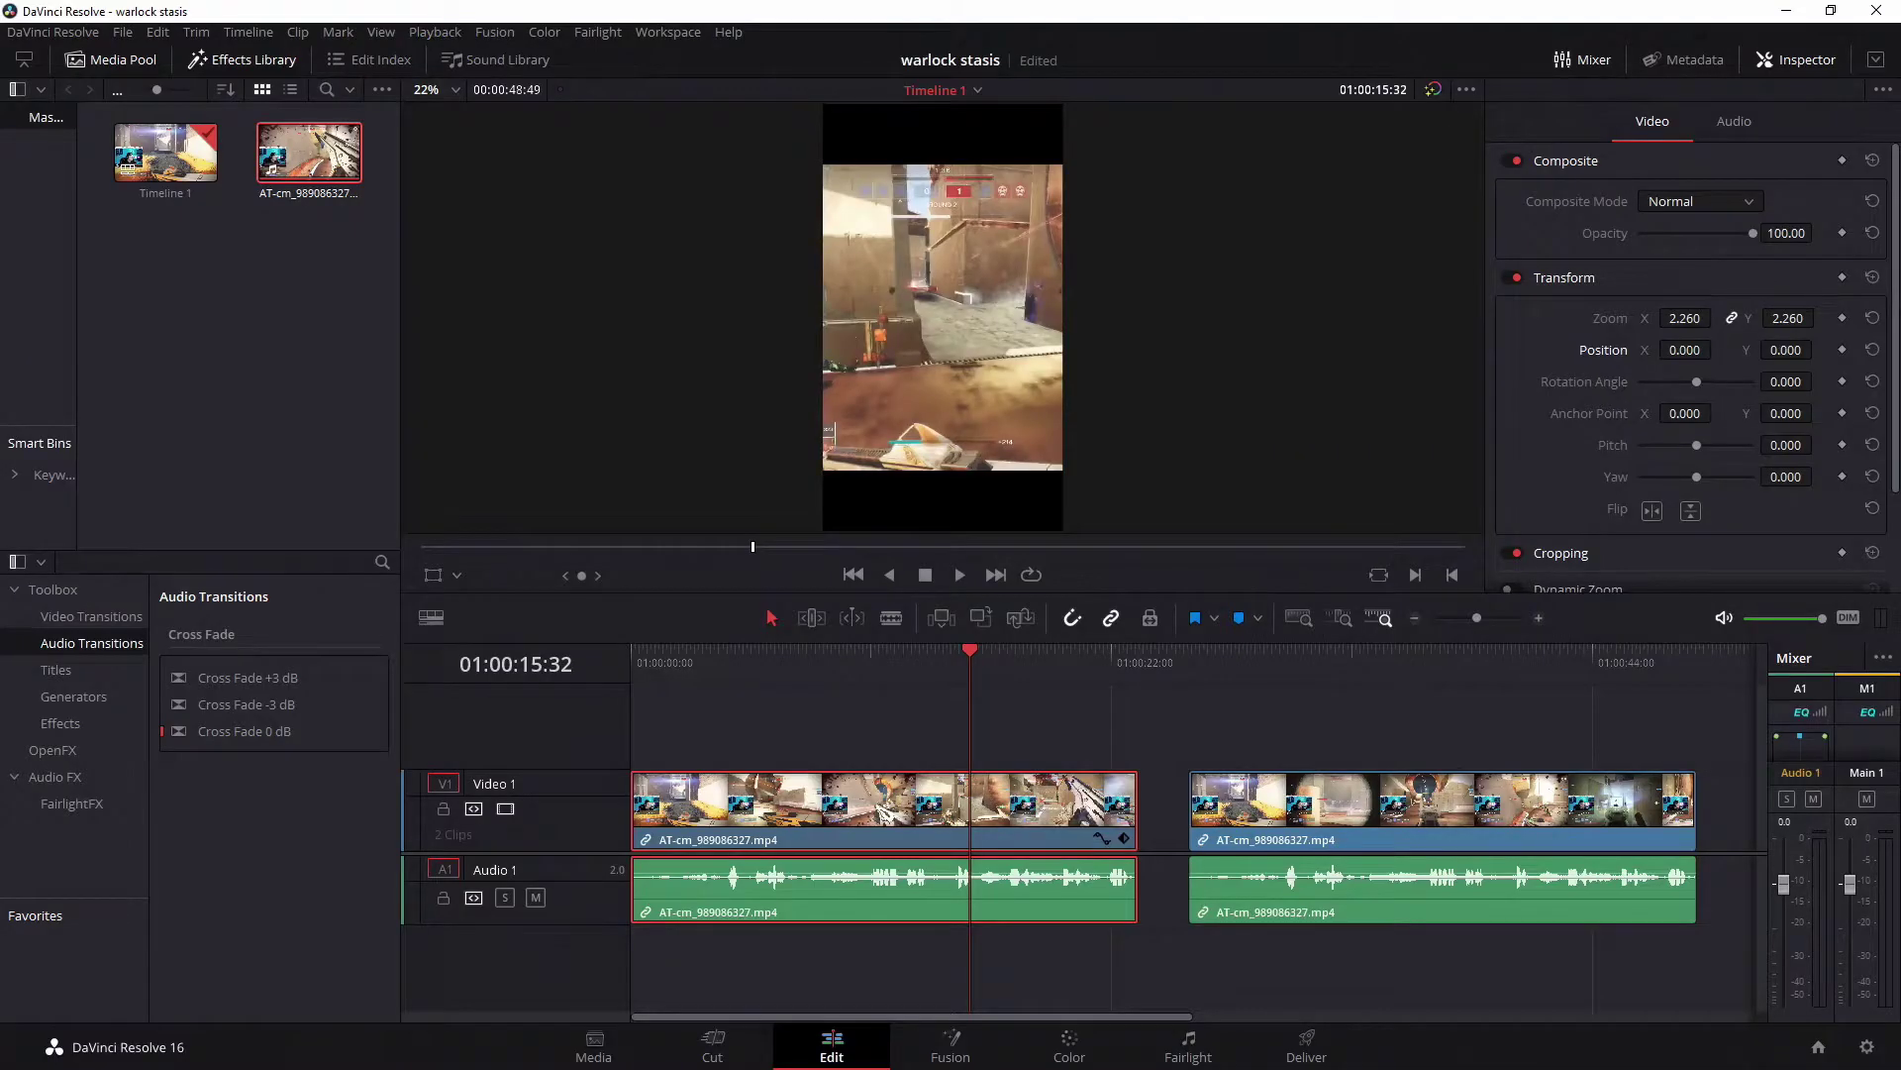
{"action": "left_click_drag", "start_coordinate": [1785, 350], "coordinate": [1830, 350]}
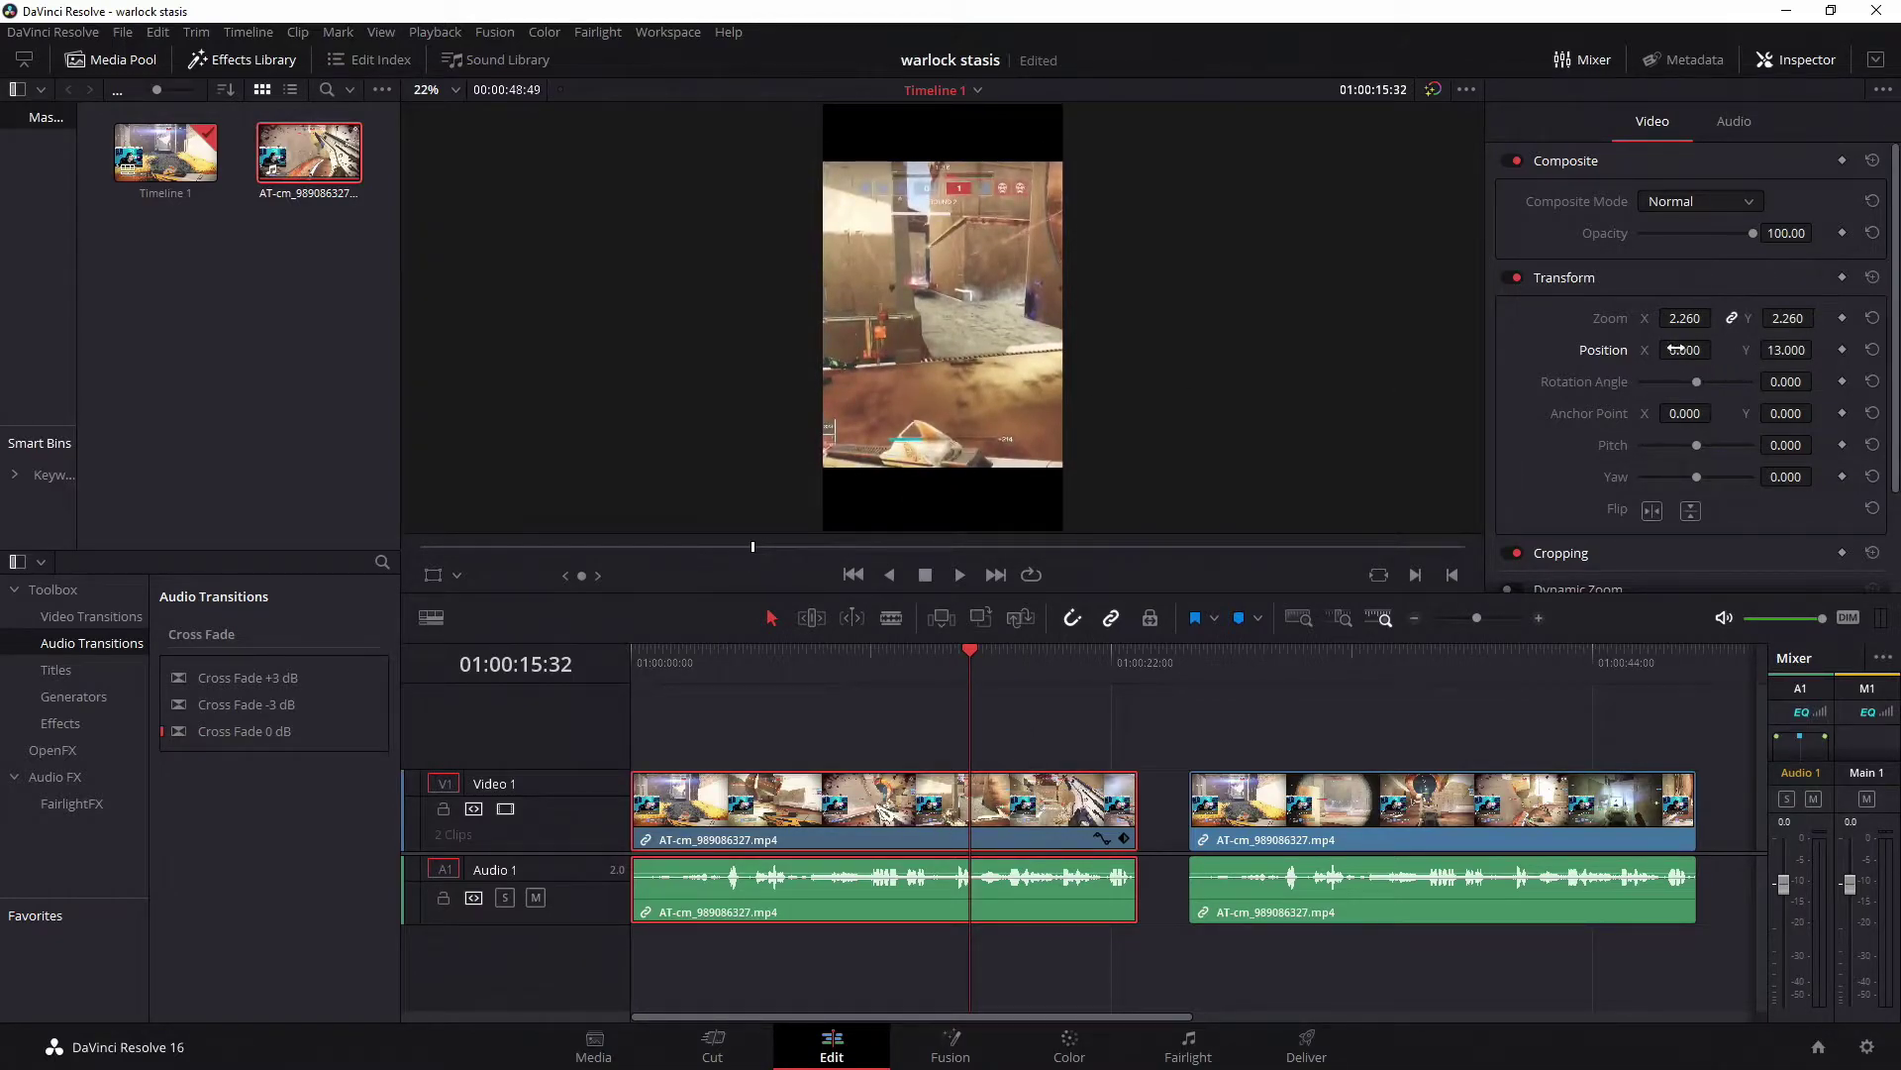
{"action": "left_click_drag", "start_coordinate": [1690, 317], "coordinate": [1743, 352]}
{"action": "left_click_drag", "start_coordinate": [1041, 834], "coordinate": [1042, 751]}
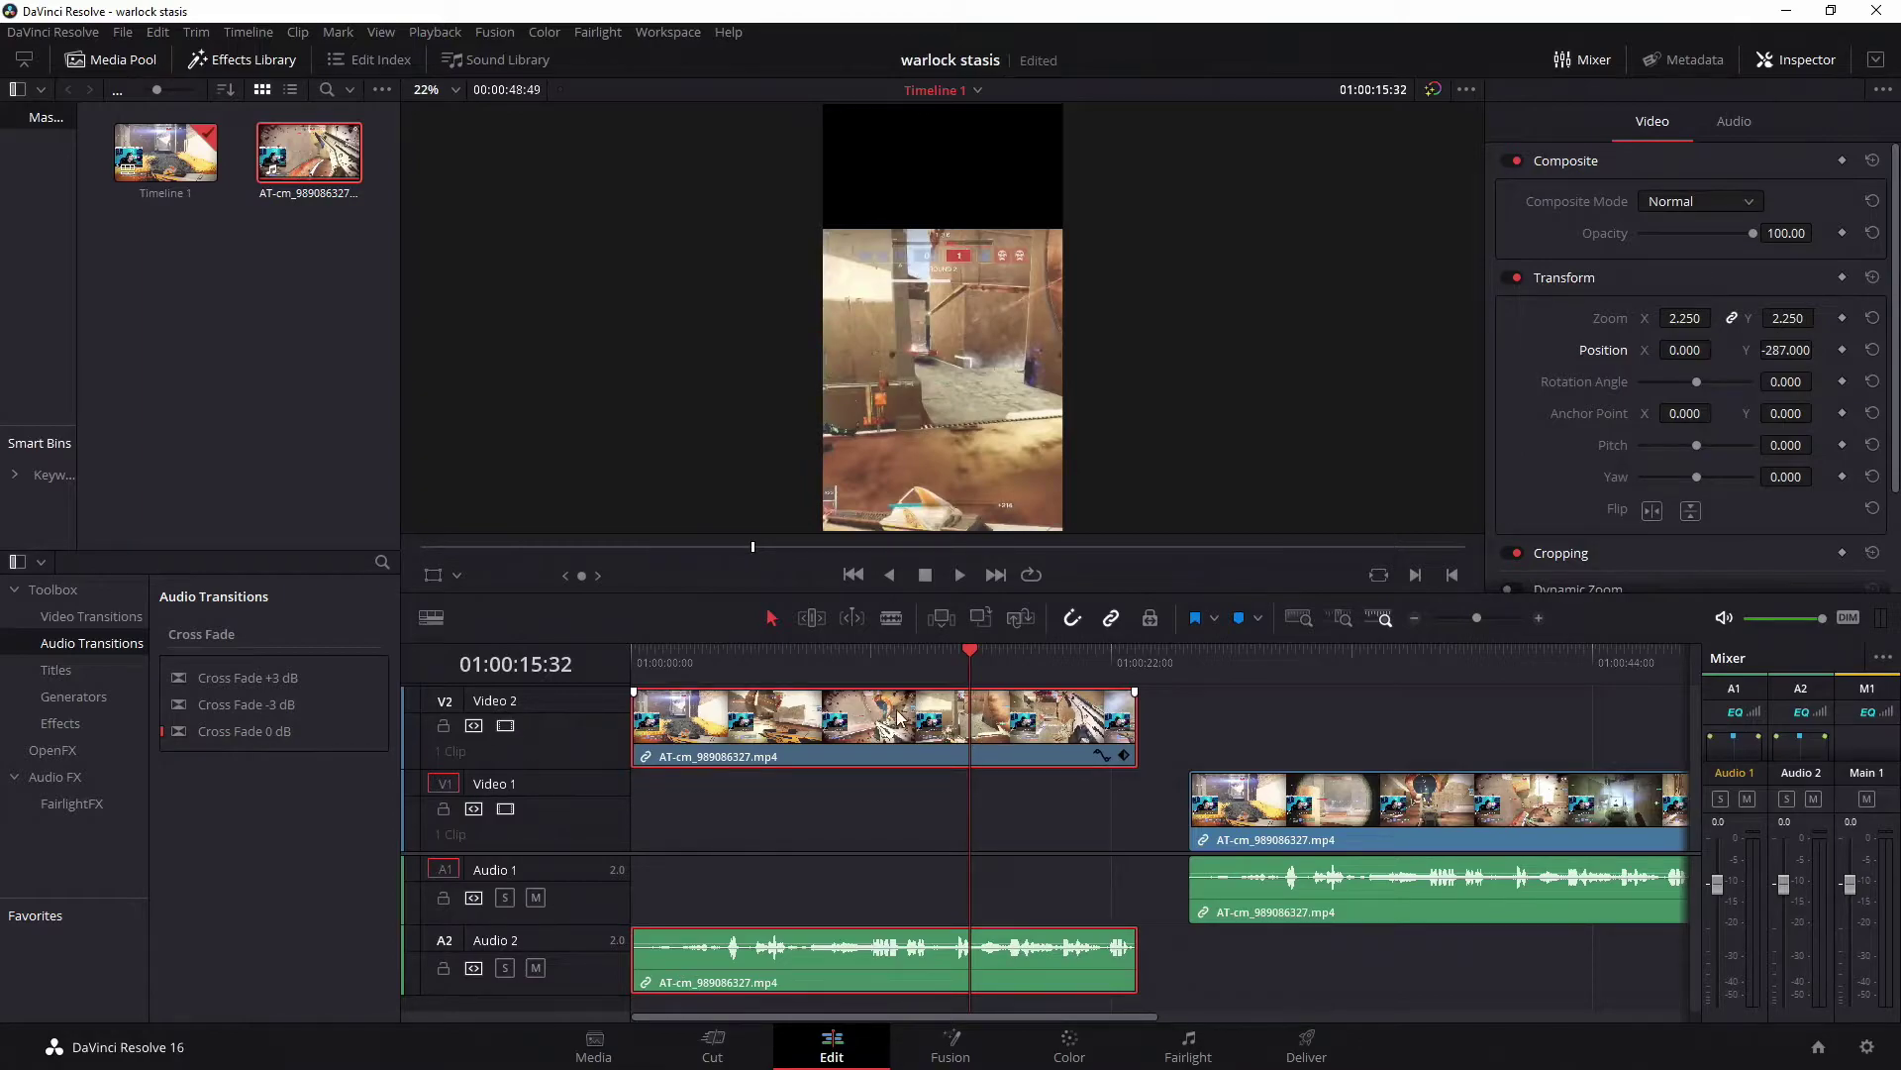
Step: Move the V1 clip so it starts right where the V2 clip ends
{"action": "left_click_drag", "start_coordinate": [1294, 802], "coordinate": [735, 825]}
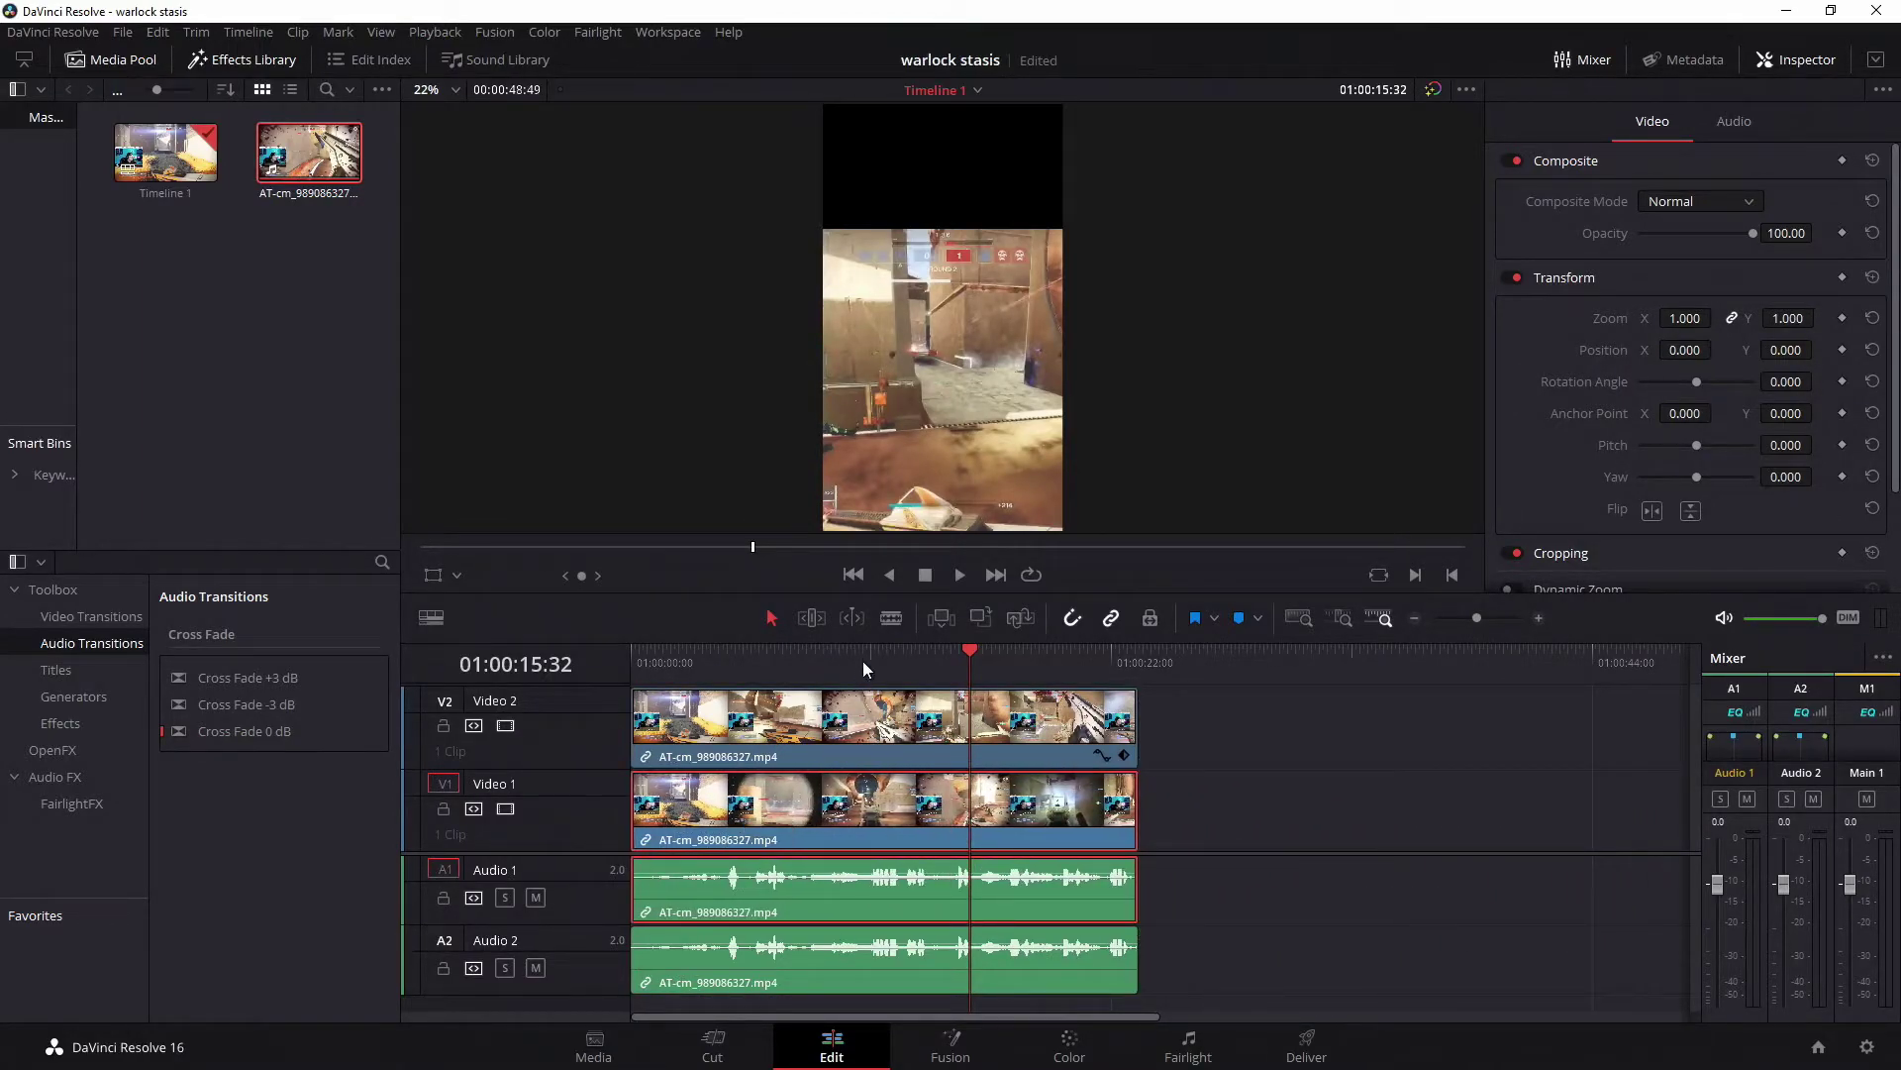
{"action": "left_click", "coordinate": [864, 661]}
{"action": "left_click_drag", "start_coordinate": [979, 812], "coordinate": [1488, 814]}
{"action": "left_click", "coordinate": [1331, 662]}
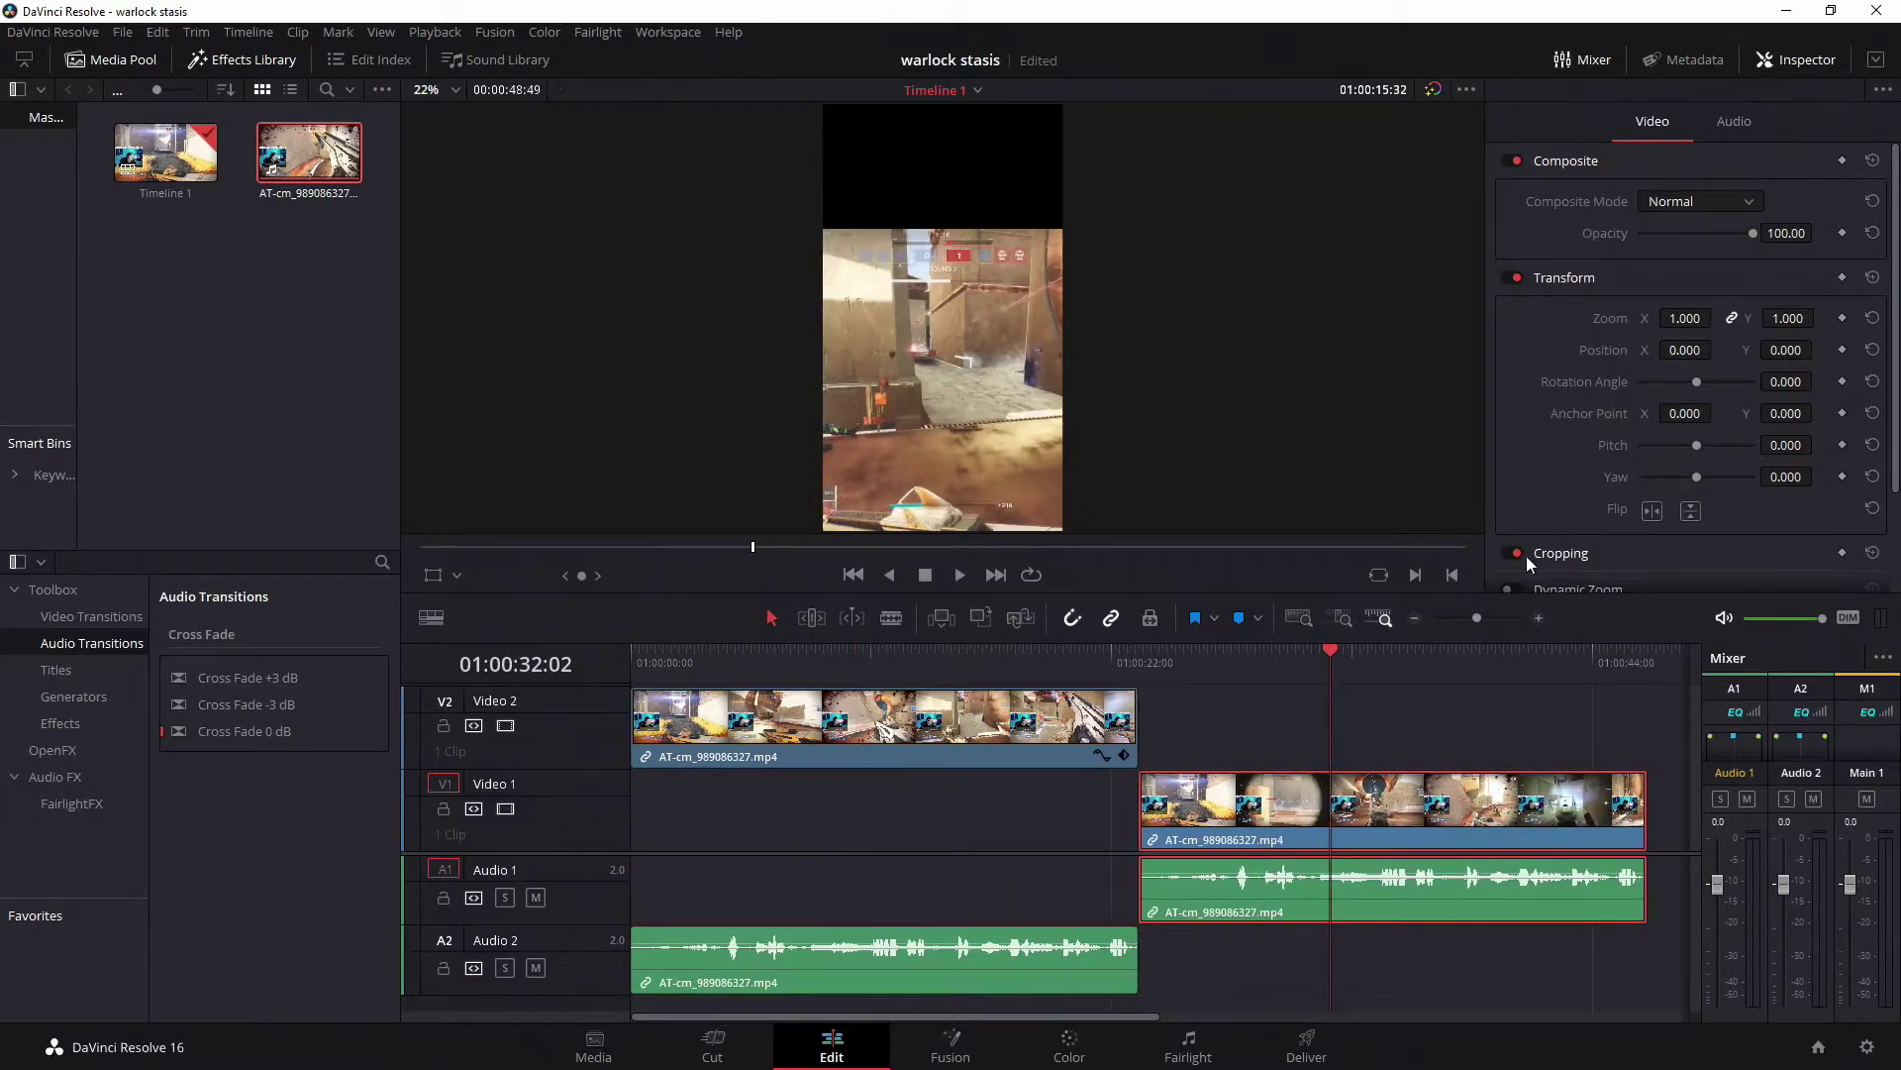
Step: Switch playback to Half Resolution proxy mode
{"action": "left_click", "coordinate": [434, 32]}
{"action": "mouse_move", "coordinate": [462, 102]}
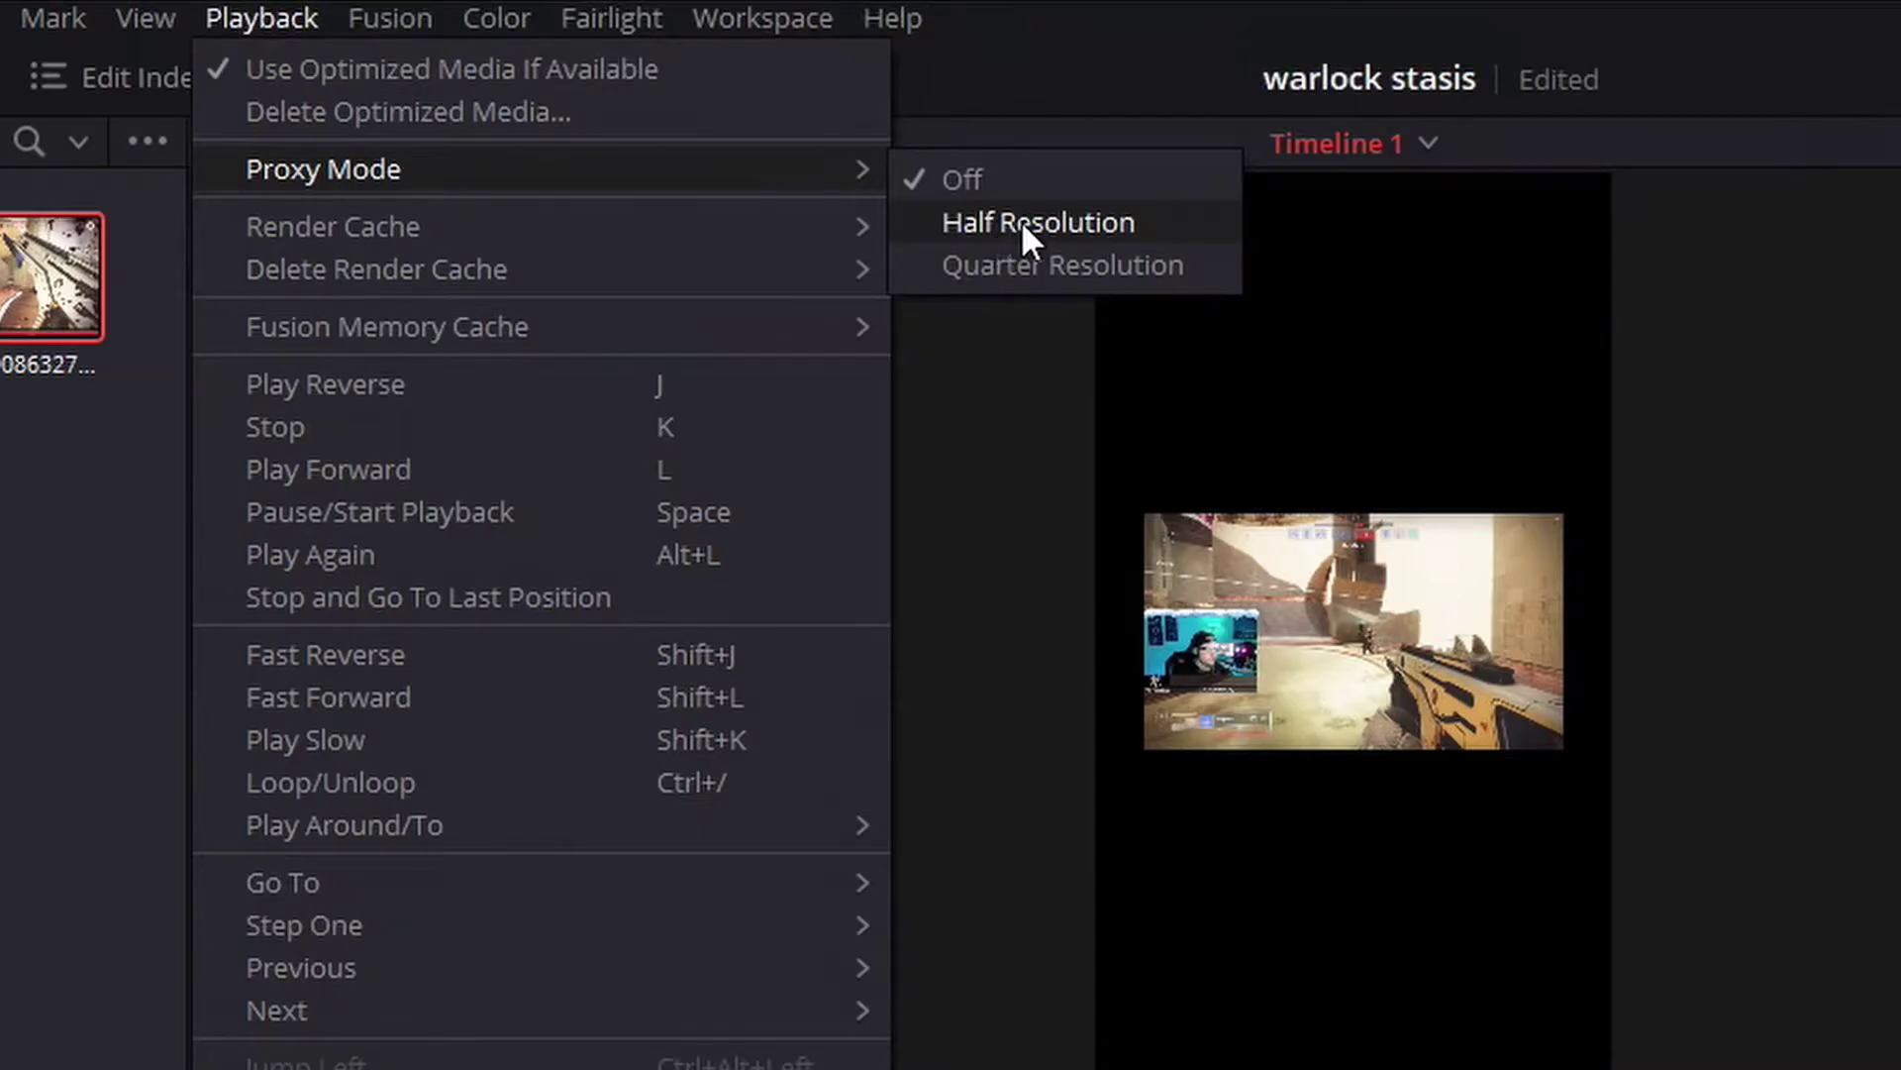
{"action": "left_click", "coordinate": [1018, 222]}
Step: Zoom the V1 clip to 3.750 at position 735/455 so the webcam fills the top
{"action": "mouse_move", "coordinate": [925, 665]}
{"action": "left_mouse_down"}
{"action": "mouse_move", "coordinate": [952, 672]}
{"action": "mouse_move", "coordinate": [896, 665]}
{"action": "left_mouse_up"}
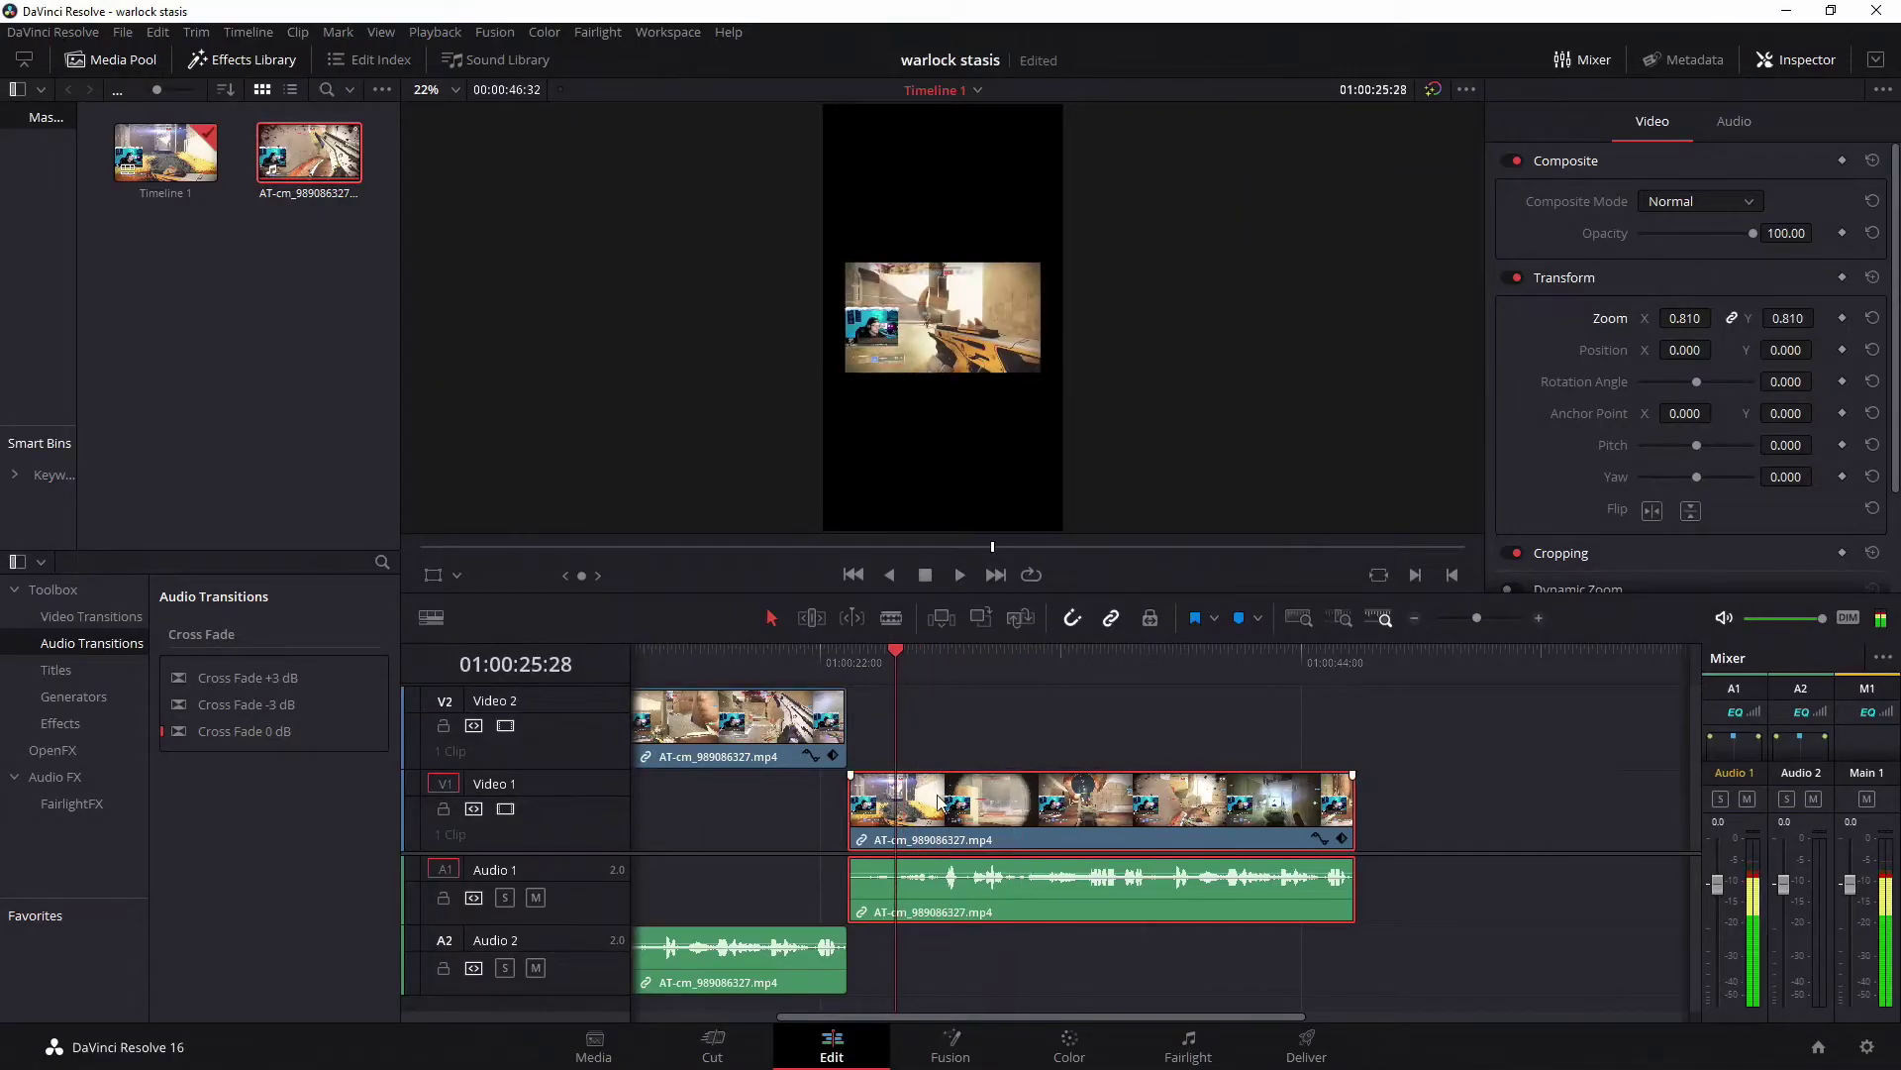
{"action": "mouse_move", "coordinate": [1684, 317]}
{"action": "left_mouse_down"}
{"action": "mouse_move", "coordinate": [1742, 322]}
{"action": "mouse_move", "coordinate": [1678, 350]}
{"action": "left_mouse_up"}
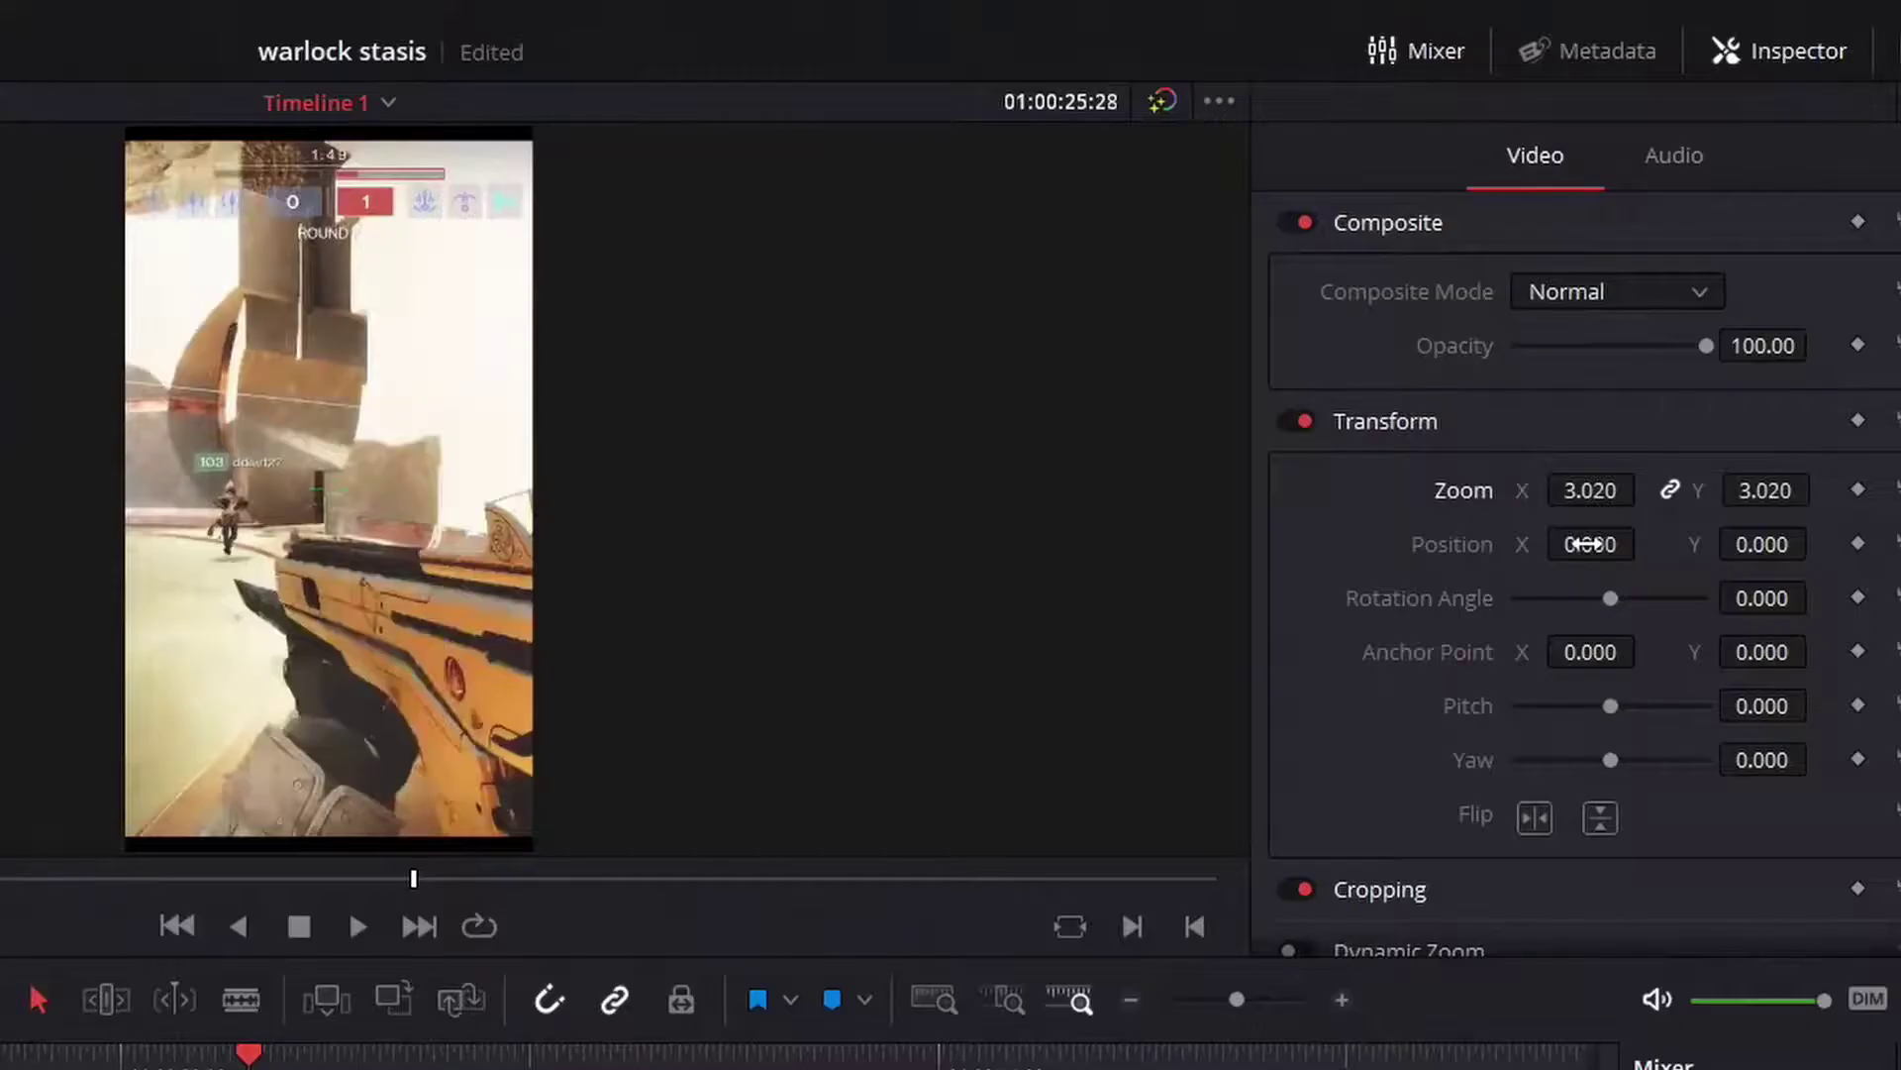
{"action": "left_click_drag", "start_coordinate": [1579, 547], "coordinate": [1646, 543]}
{"action": "left_click_drag", "start_coordinate": [1816, 543], "coordinate": [1816, 542]}
{"action": "left_click_drag", "start_coordinate": [1646, 488], "coordinate": [1646, 488]}
{"action": "left_click_drag", "start_coordinate": [1570, 544], "coordinate": [1646, 543]}
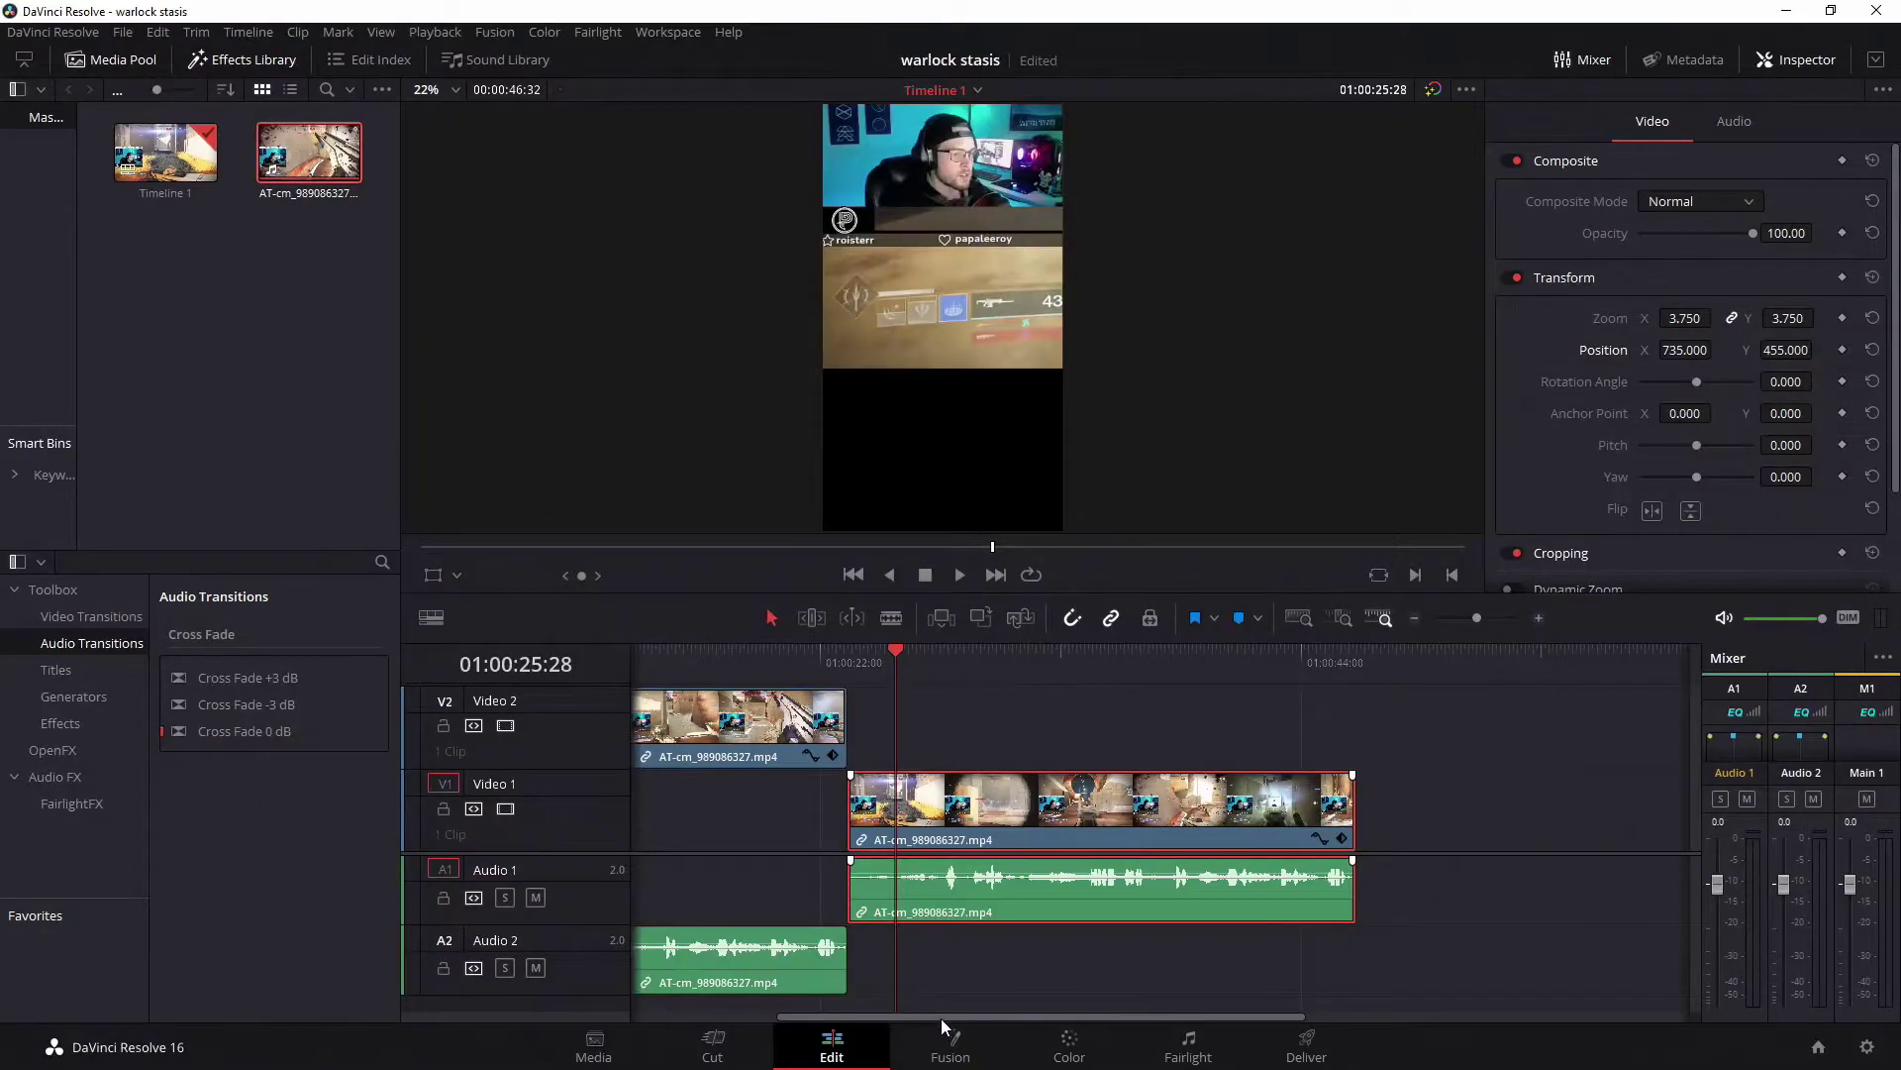
Step: Drag the V1 clip left to start at 01:00:00:00, aligned with the V2 clip
{"action": "left_click_drag", "start_coordinate": [941, 1019], "coordinate": [771, 1026]}
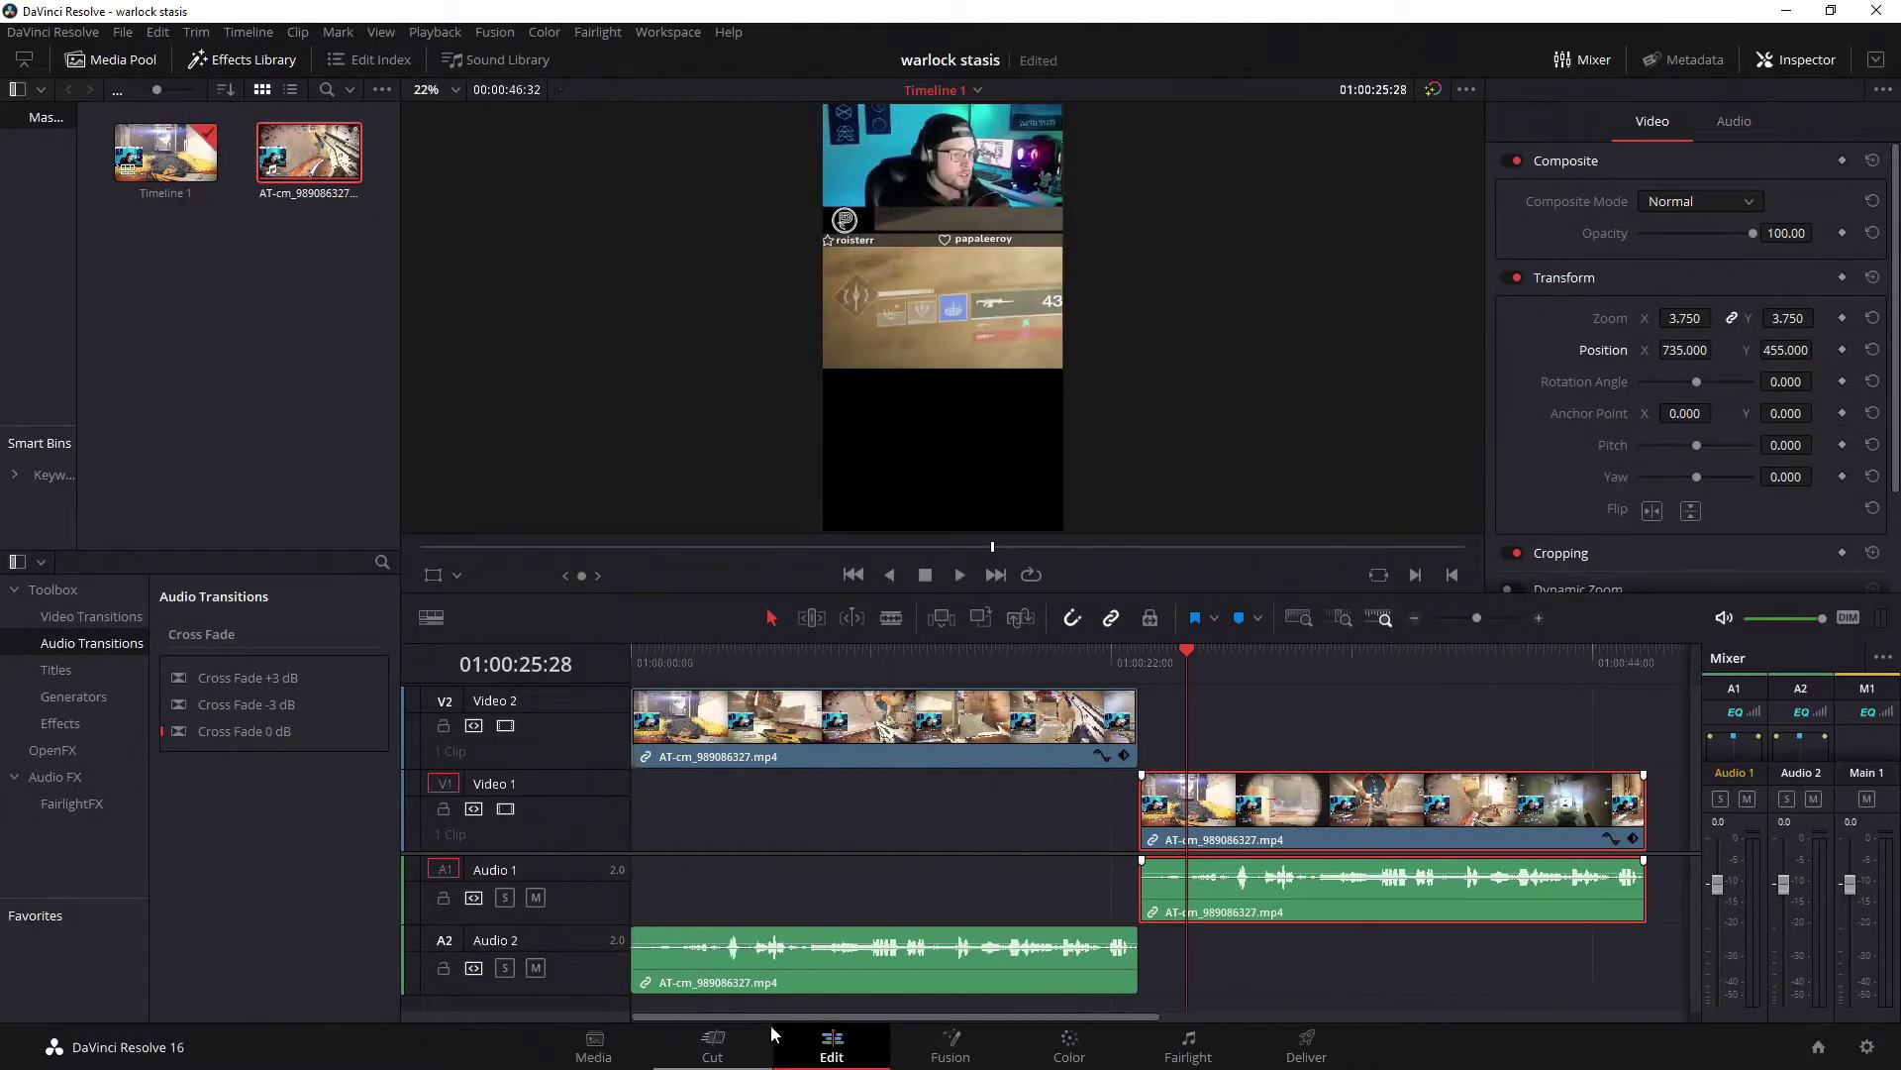
{"action": "left_click_drag", "start_coordinate": [1296, 813], "coordinate": [787, 814]}
{"action": "left_click", "coordinate": [811, 661]}
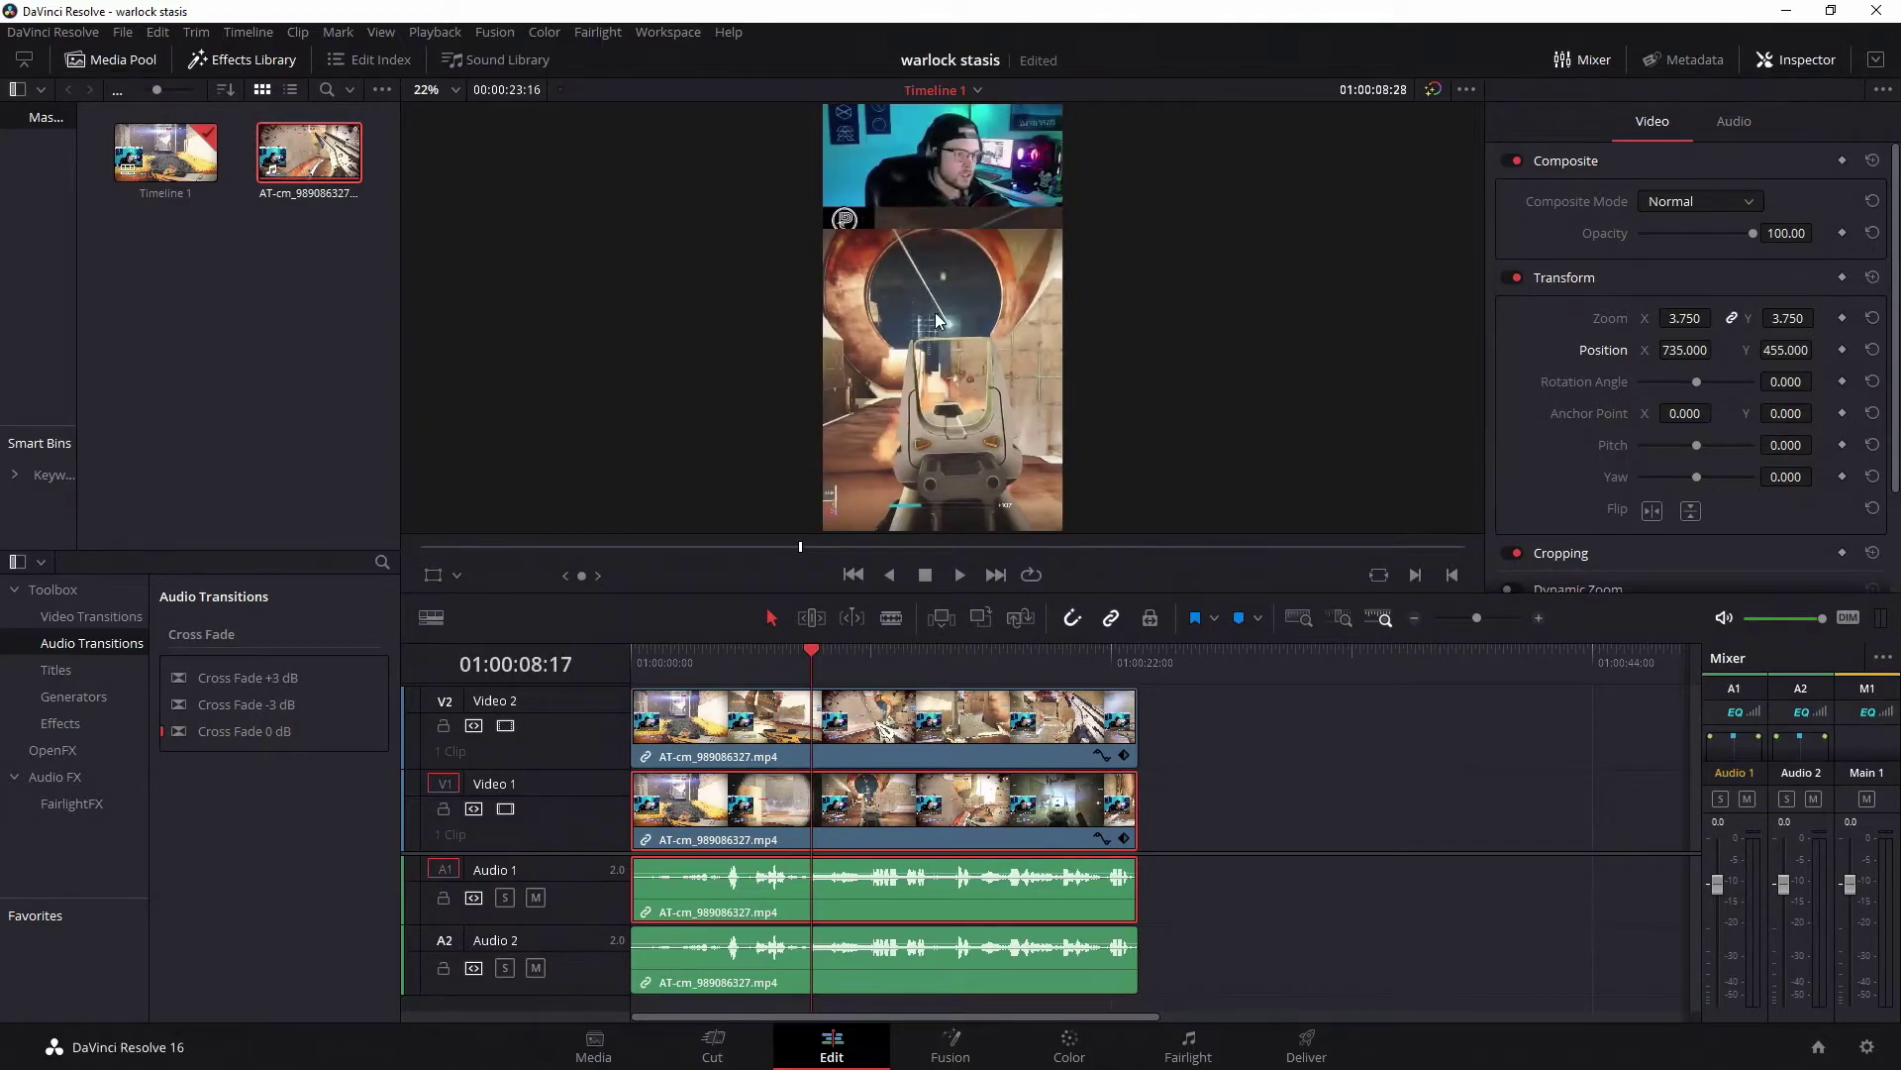
Step: Set the V2 gameplay clip's zoom to 2.480
{"action": "left_click", "coordinate": [948, 725]}
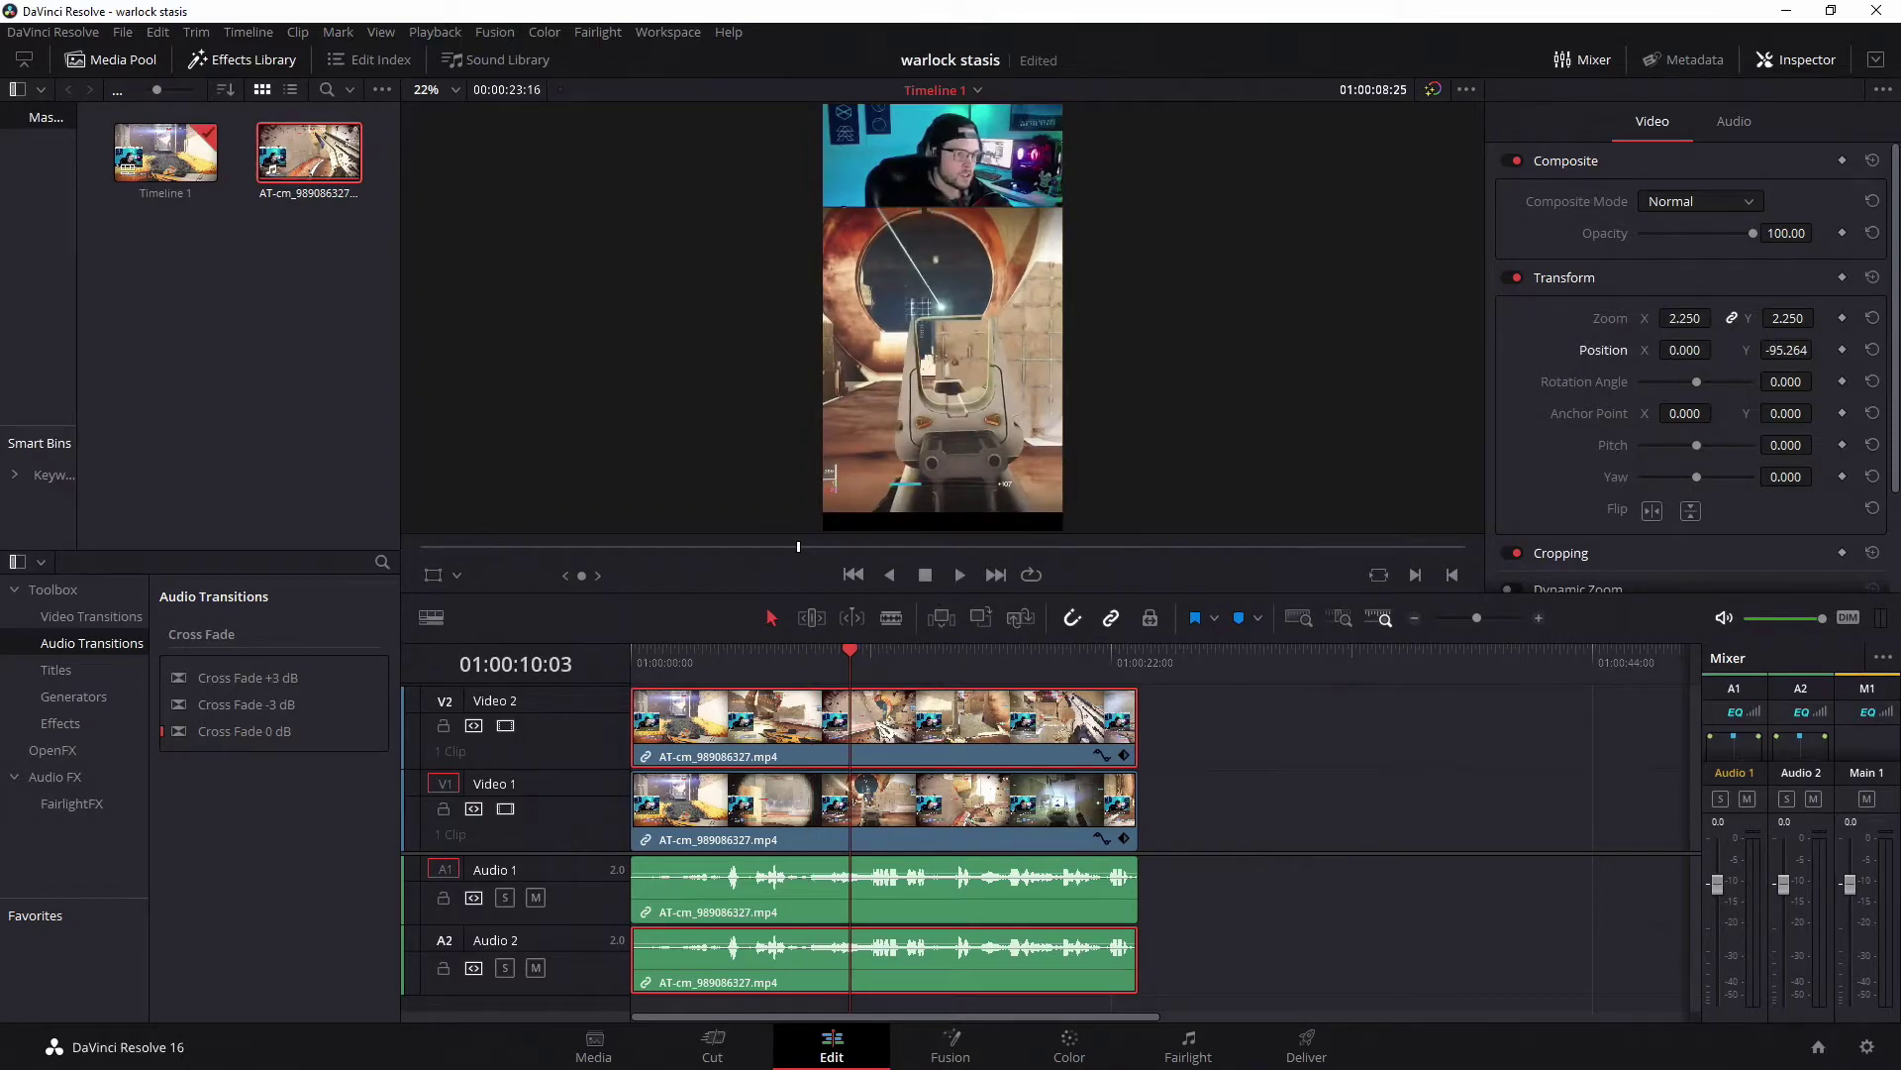
{"action": "left_click_drag", "start_coordinate": [1750, 331], "coordinate": [1818, 350]}
{"action": "left_click_drag", "start_coordinate": [1710, 323], "coordinate": [1819, 349]}
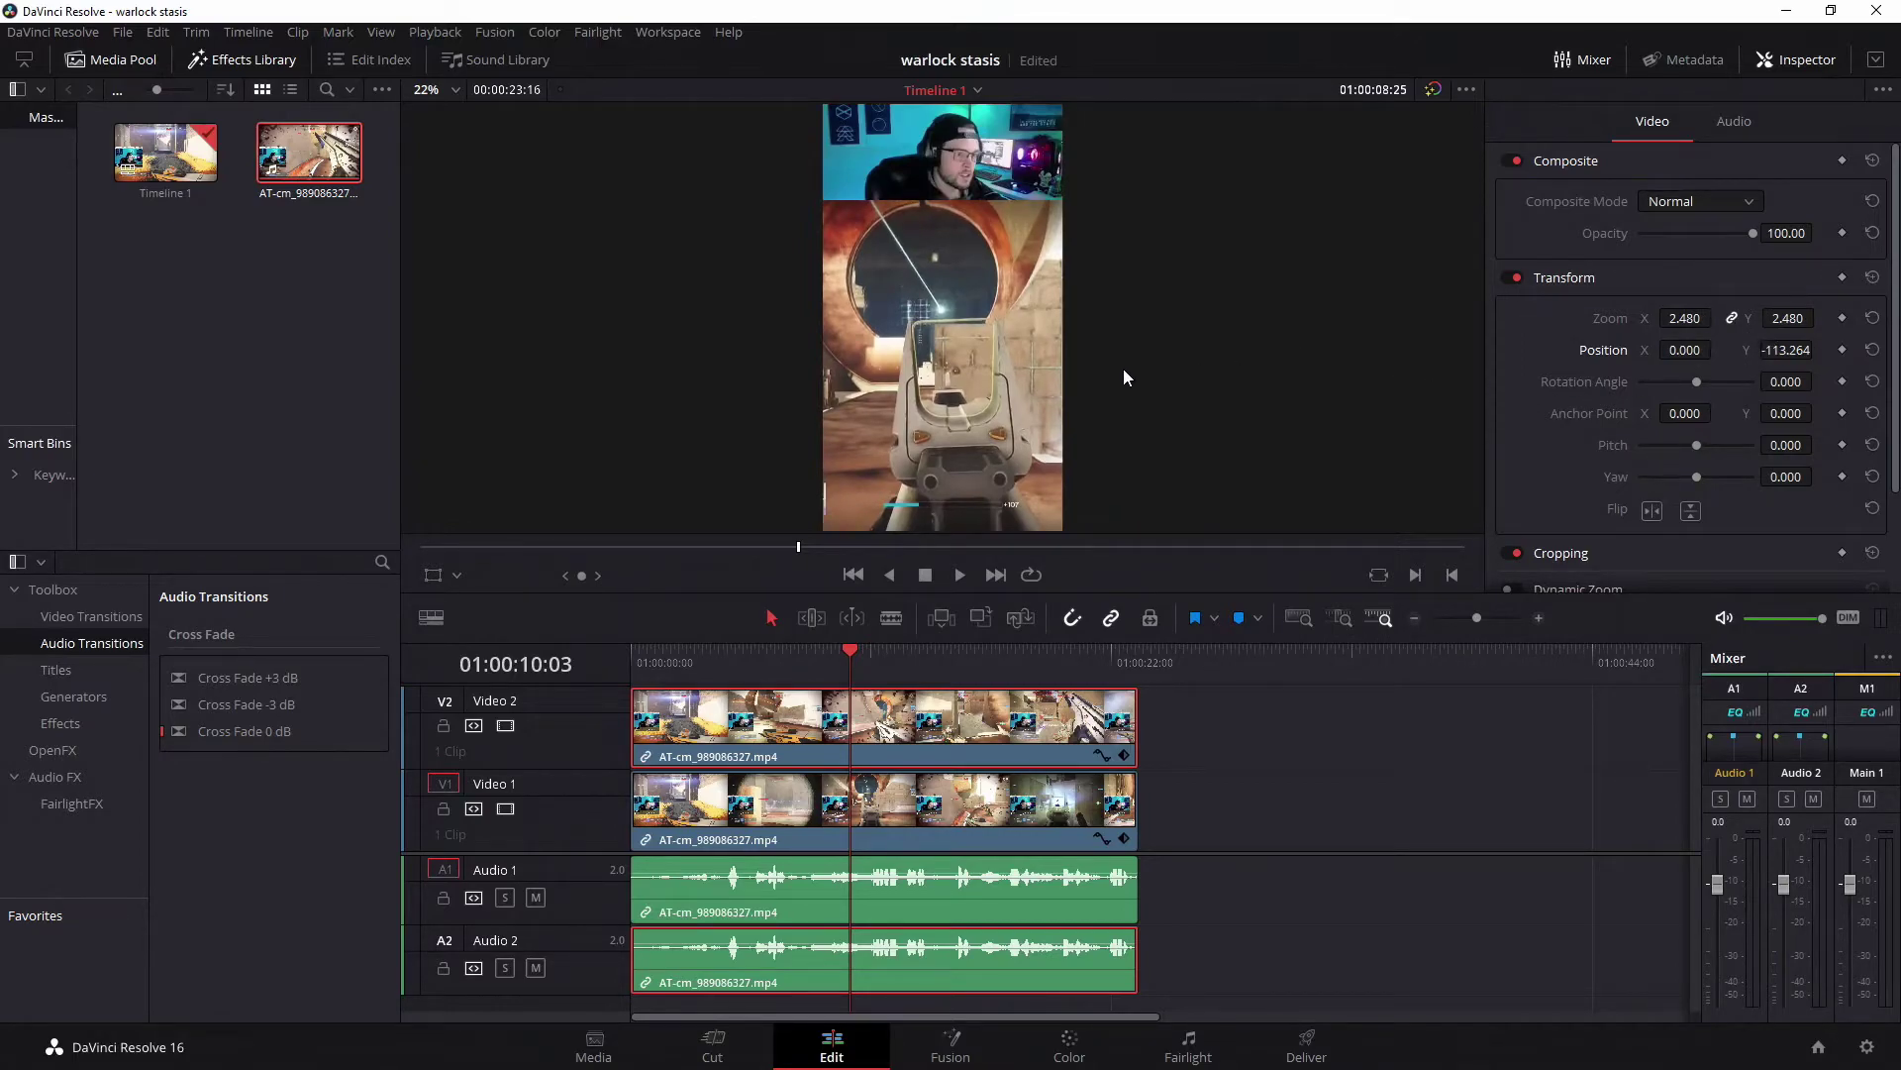
Step: Return to the timeline start and play back the edit
{"action": "scroll", "coordinate": [1116, 365], "scroll_direction": "down", "scroll_amount": 1}
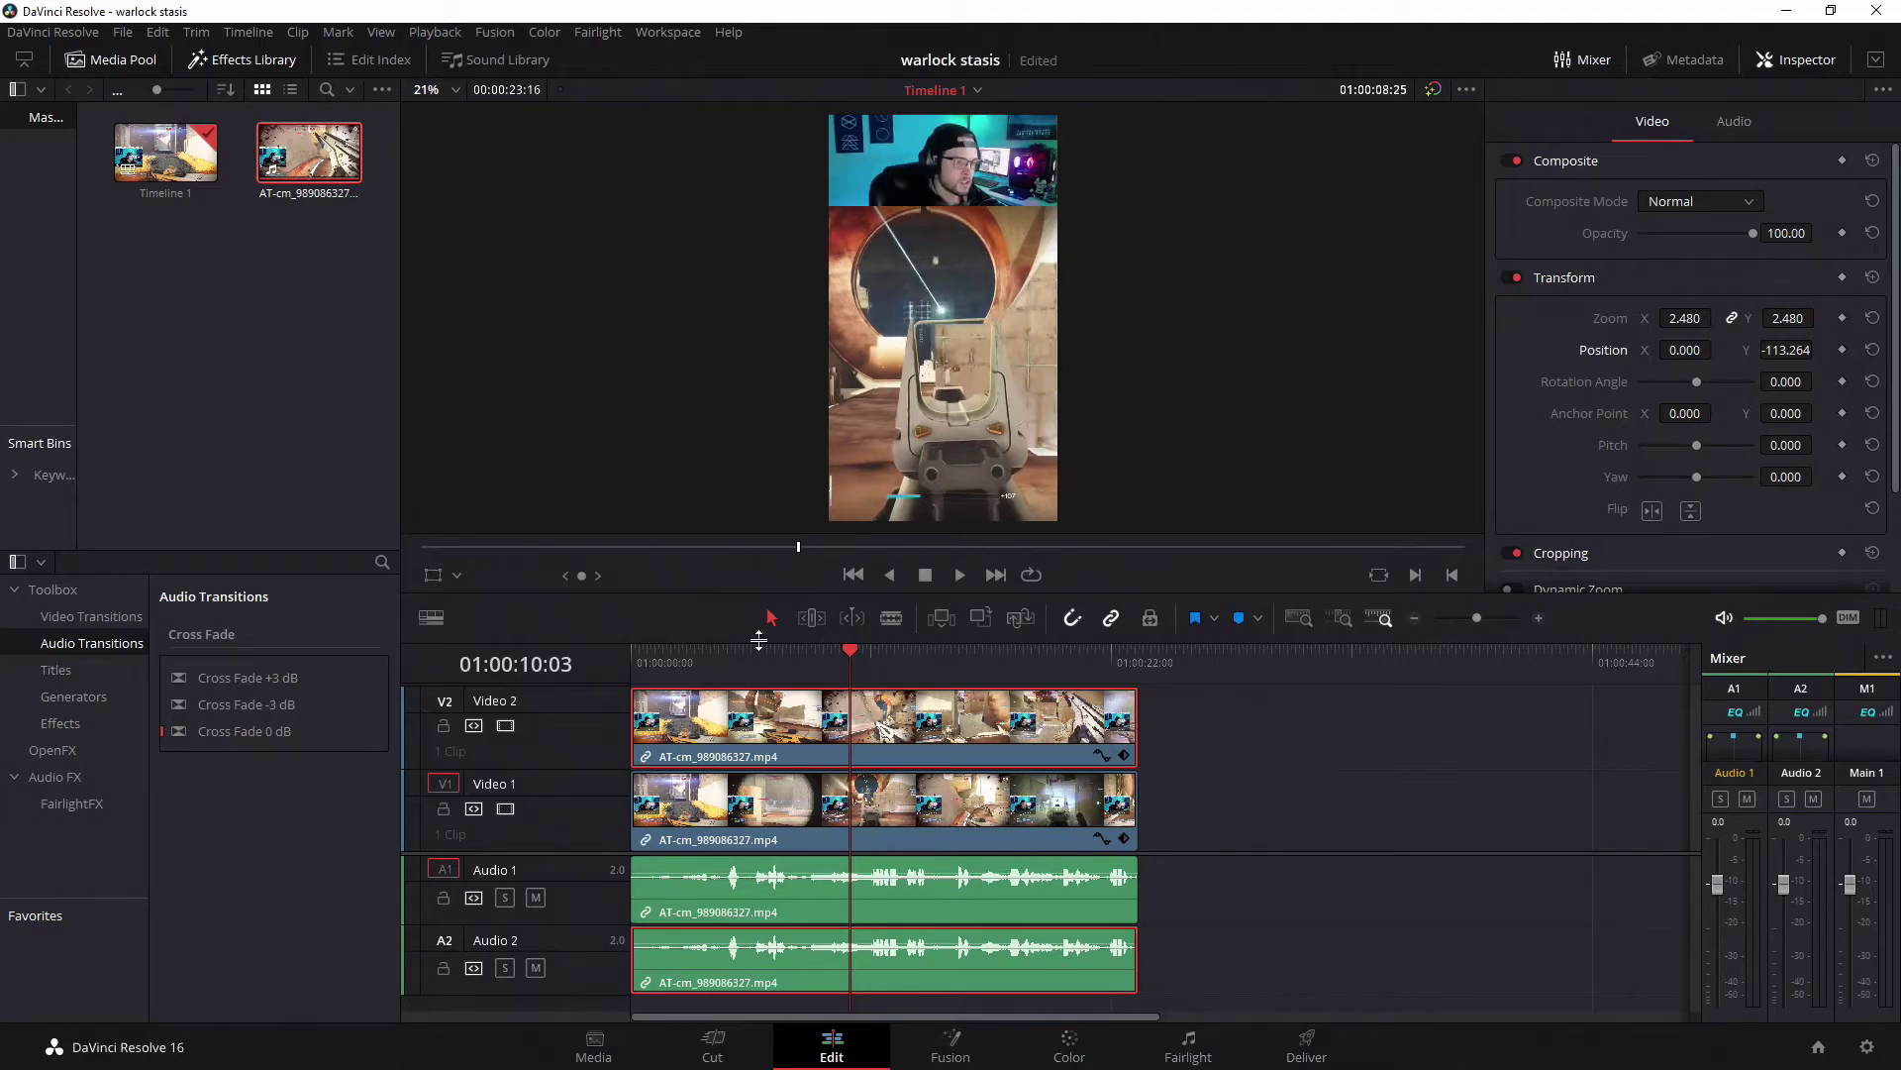
{"action": "key", "text": "Home"}
{"action": "left_click", "coordinate": [959, 575]}
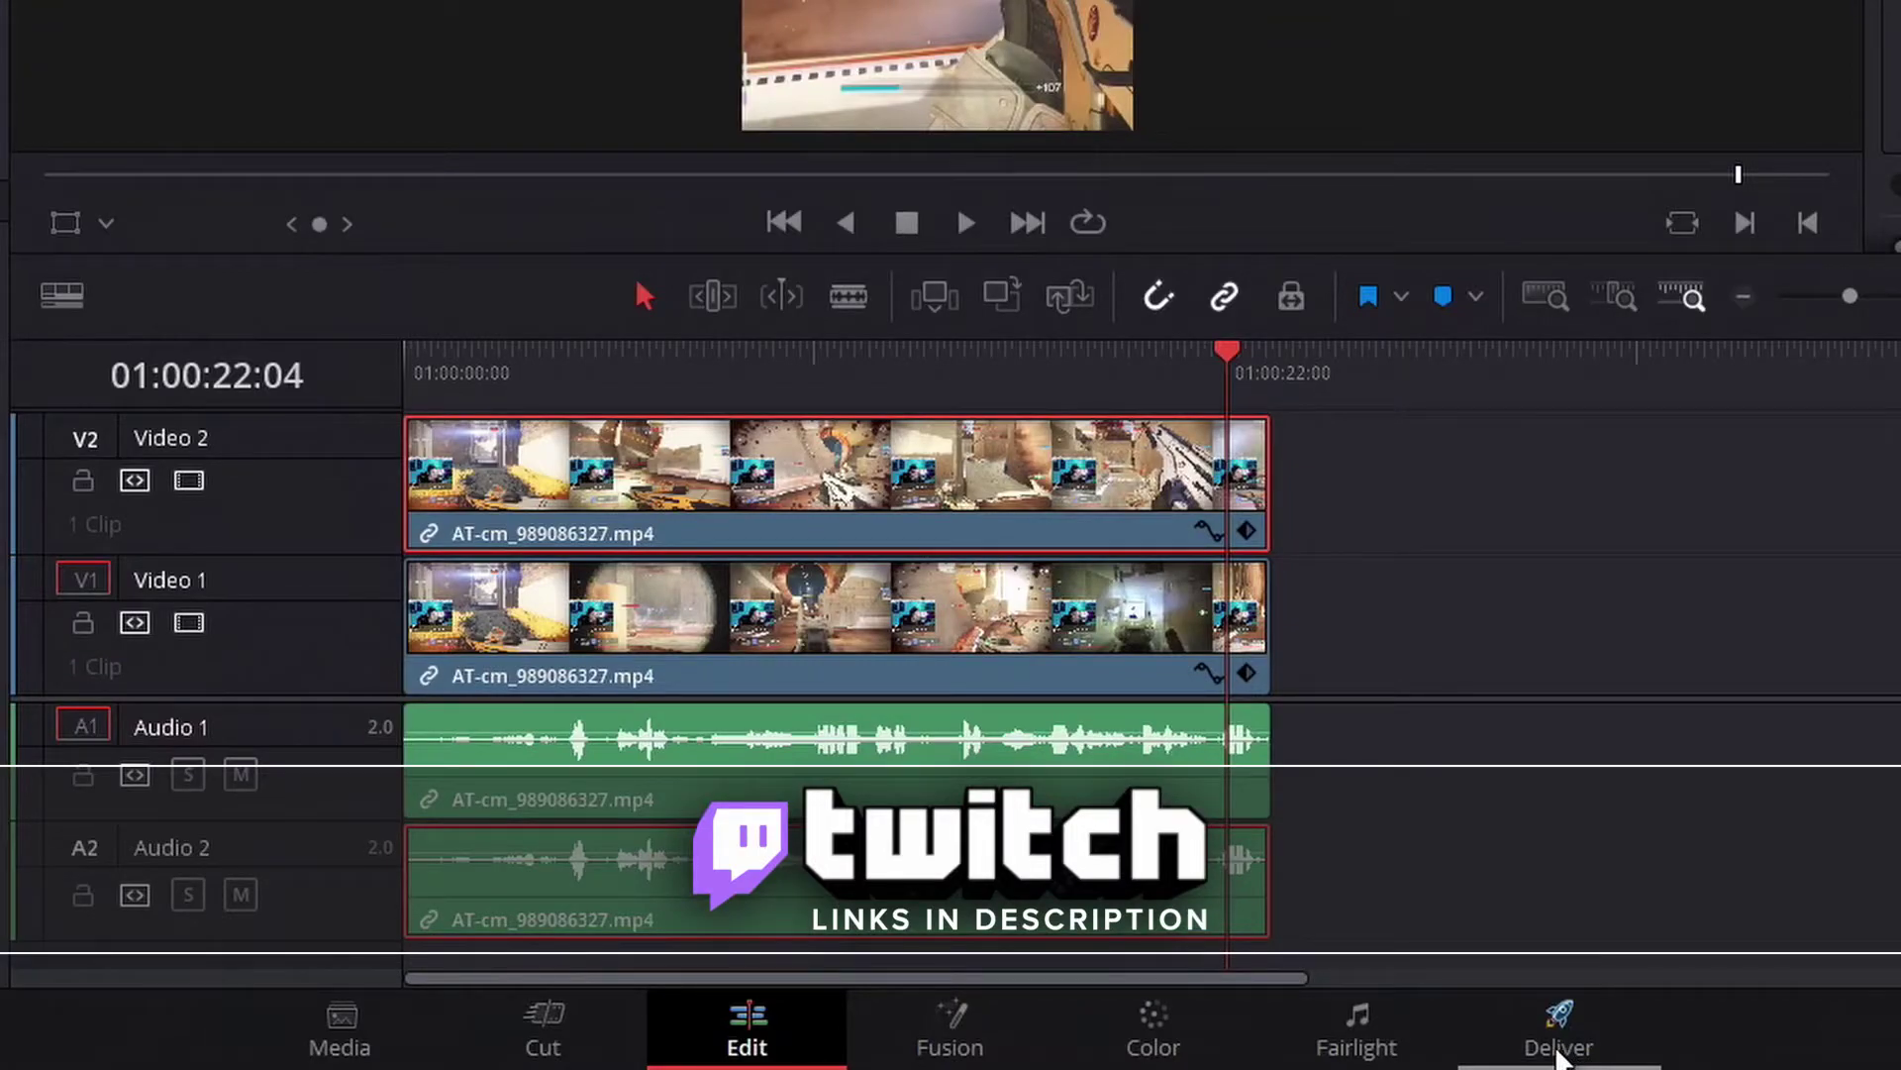
Step: On the Deliver page, save the render as 'warlock kill2' in FINISHED VIDEOS
{"action": "left_click", "coordinate": [1556, 1052]}
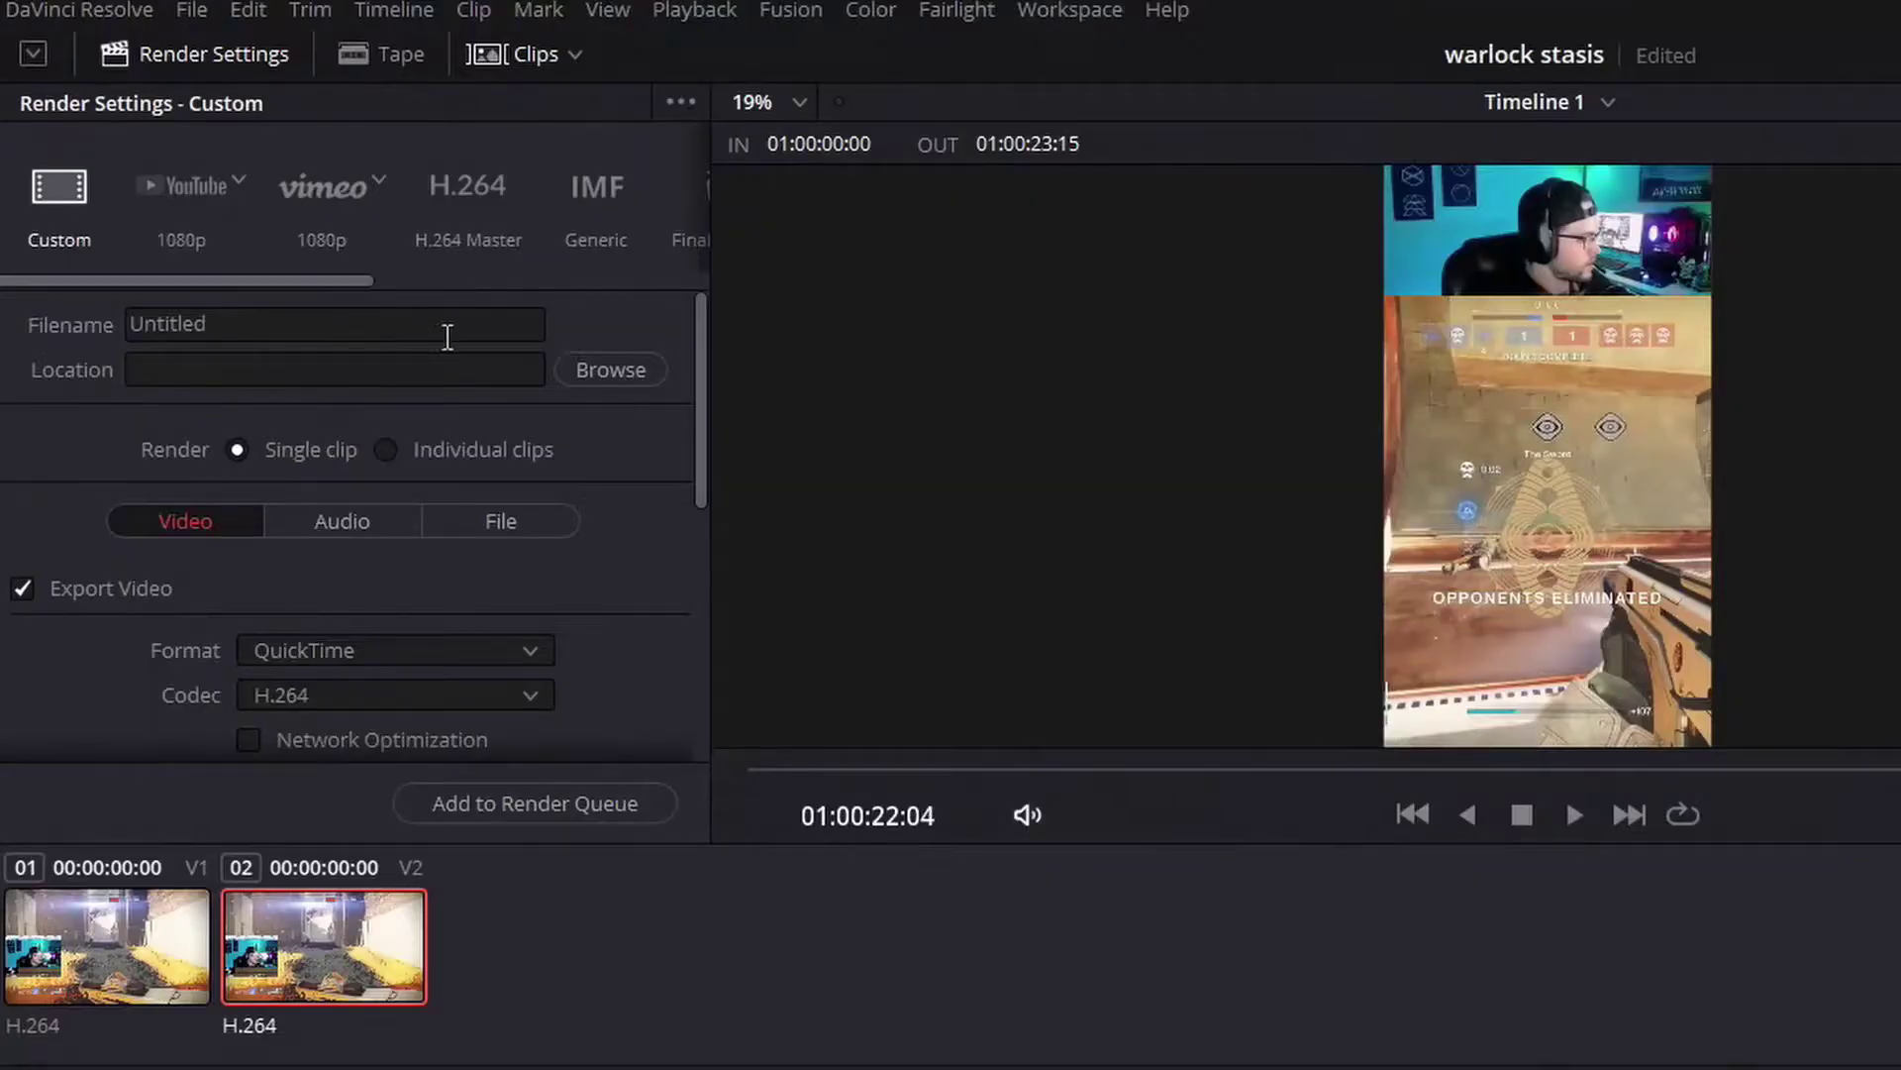
{"action": "left_click", "coordinate": [611, 370]}
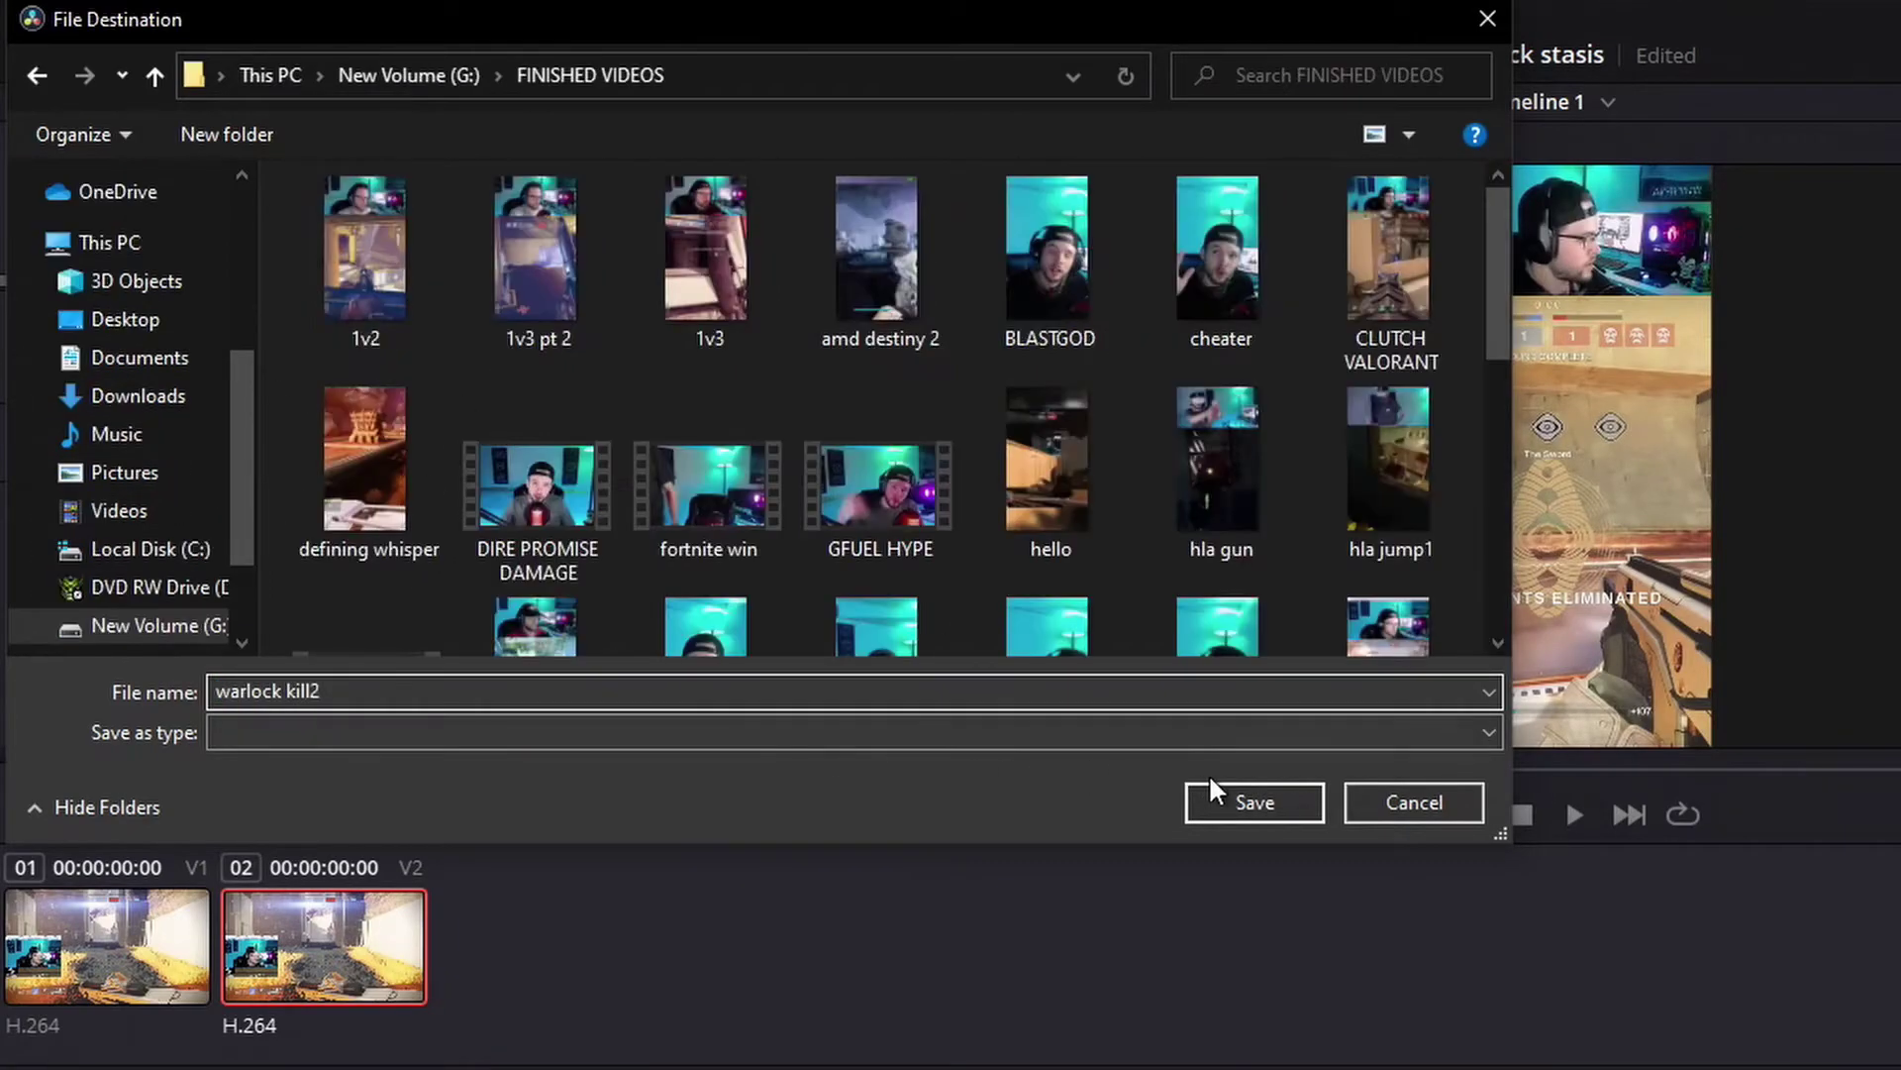
{"action": "left_click", "coordinate": [1258, 801]}
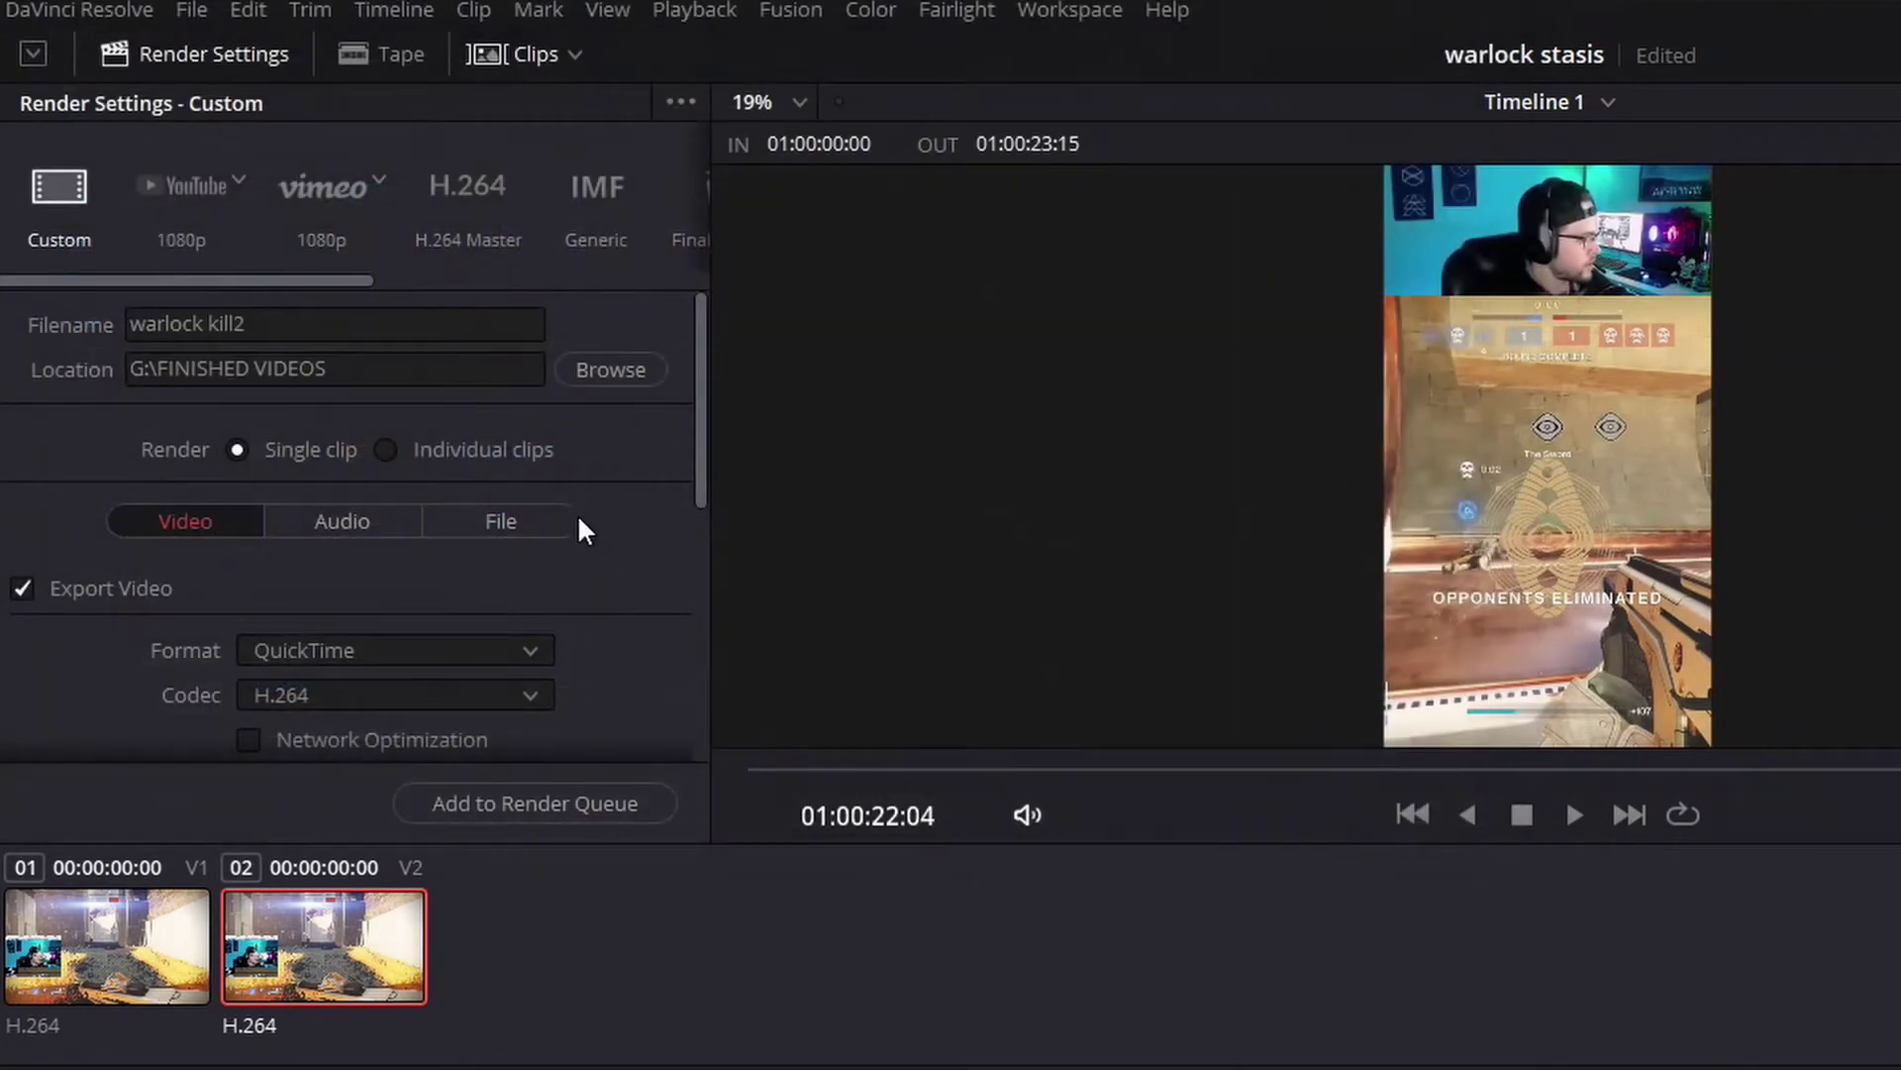
Step: Set the format to MP4 and restrict the bitrate to 15000 Kb/s
{"action": "scroll", "coordinate": [416, 555], "scroll_direction": "down", "scroll_amount": 1}
{"action": "left_click", "coordinate": [367, 562]}
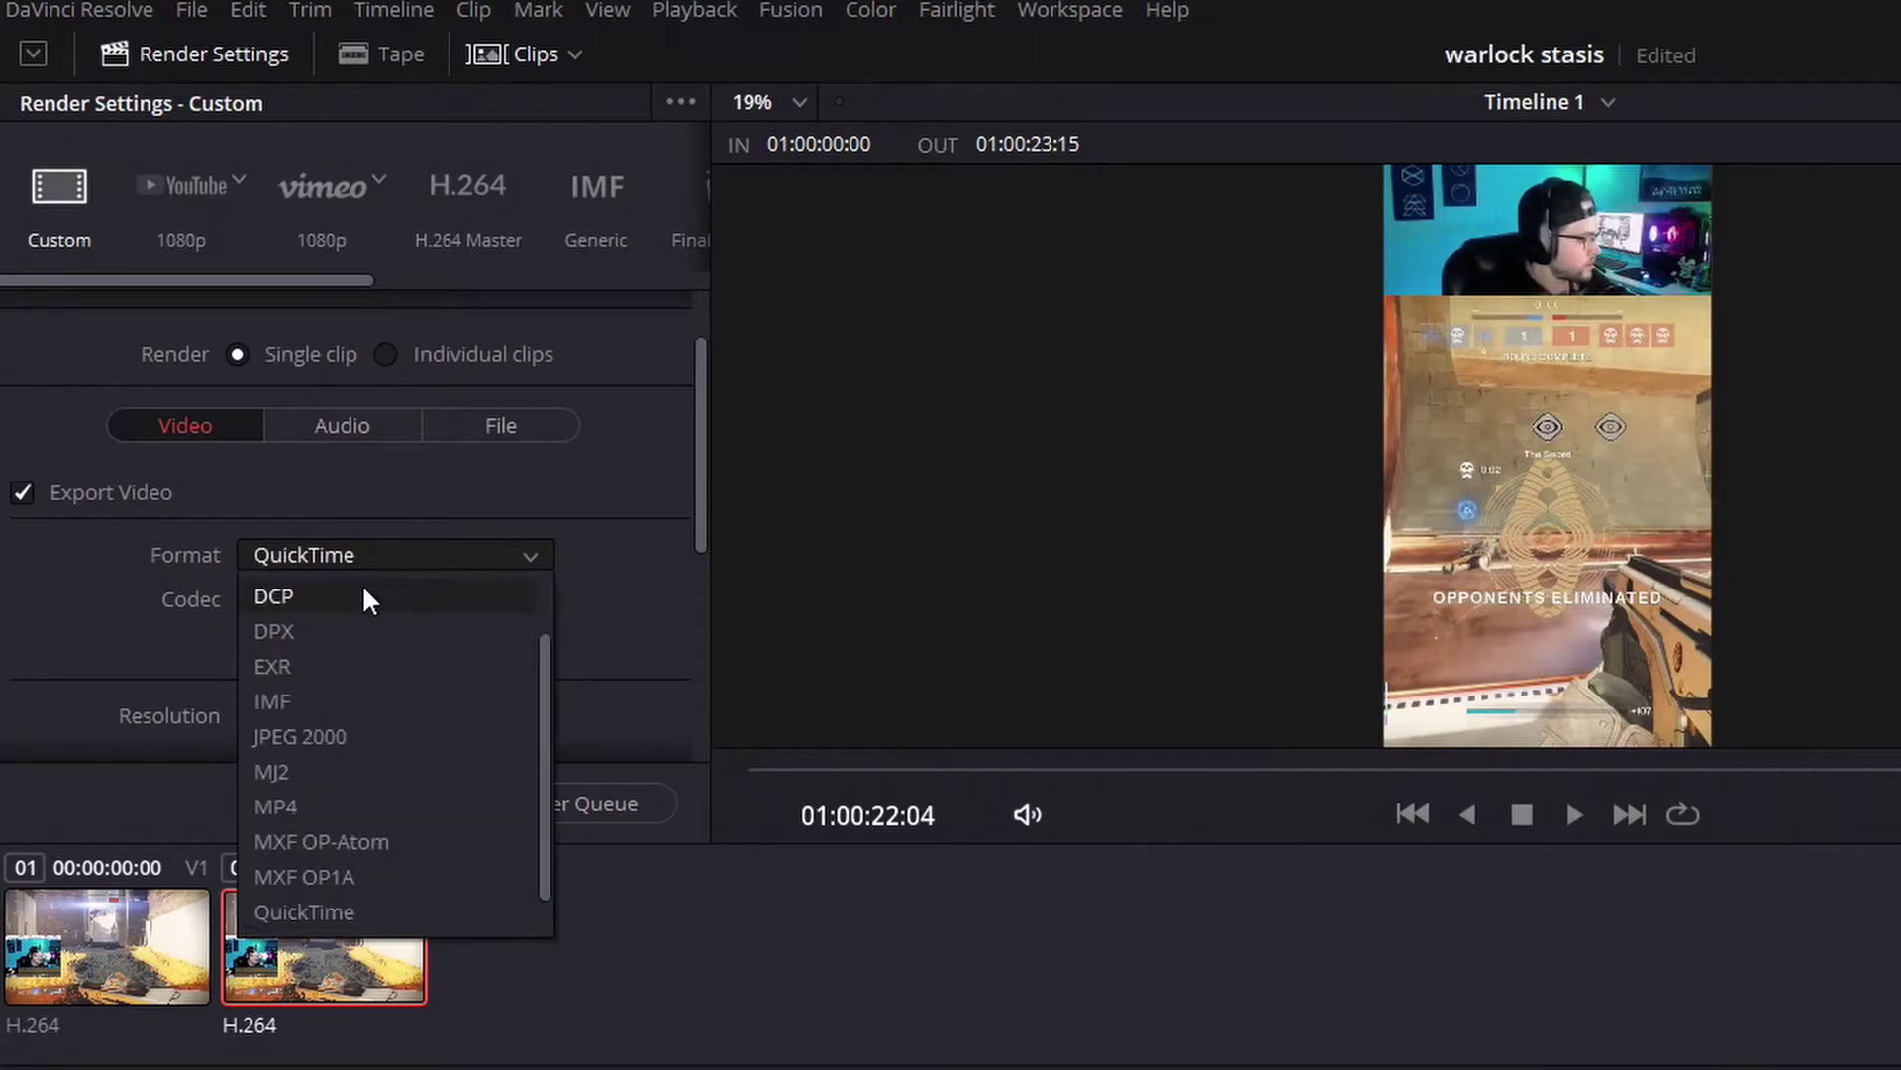
{"action": "left_click", "coordinate": [300, 804]}
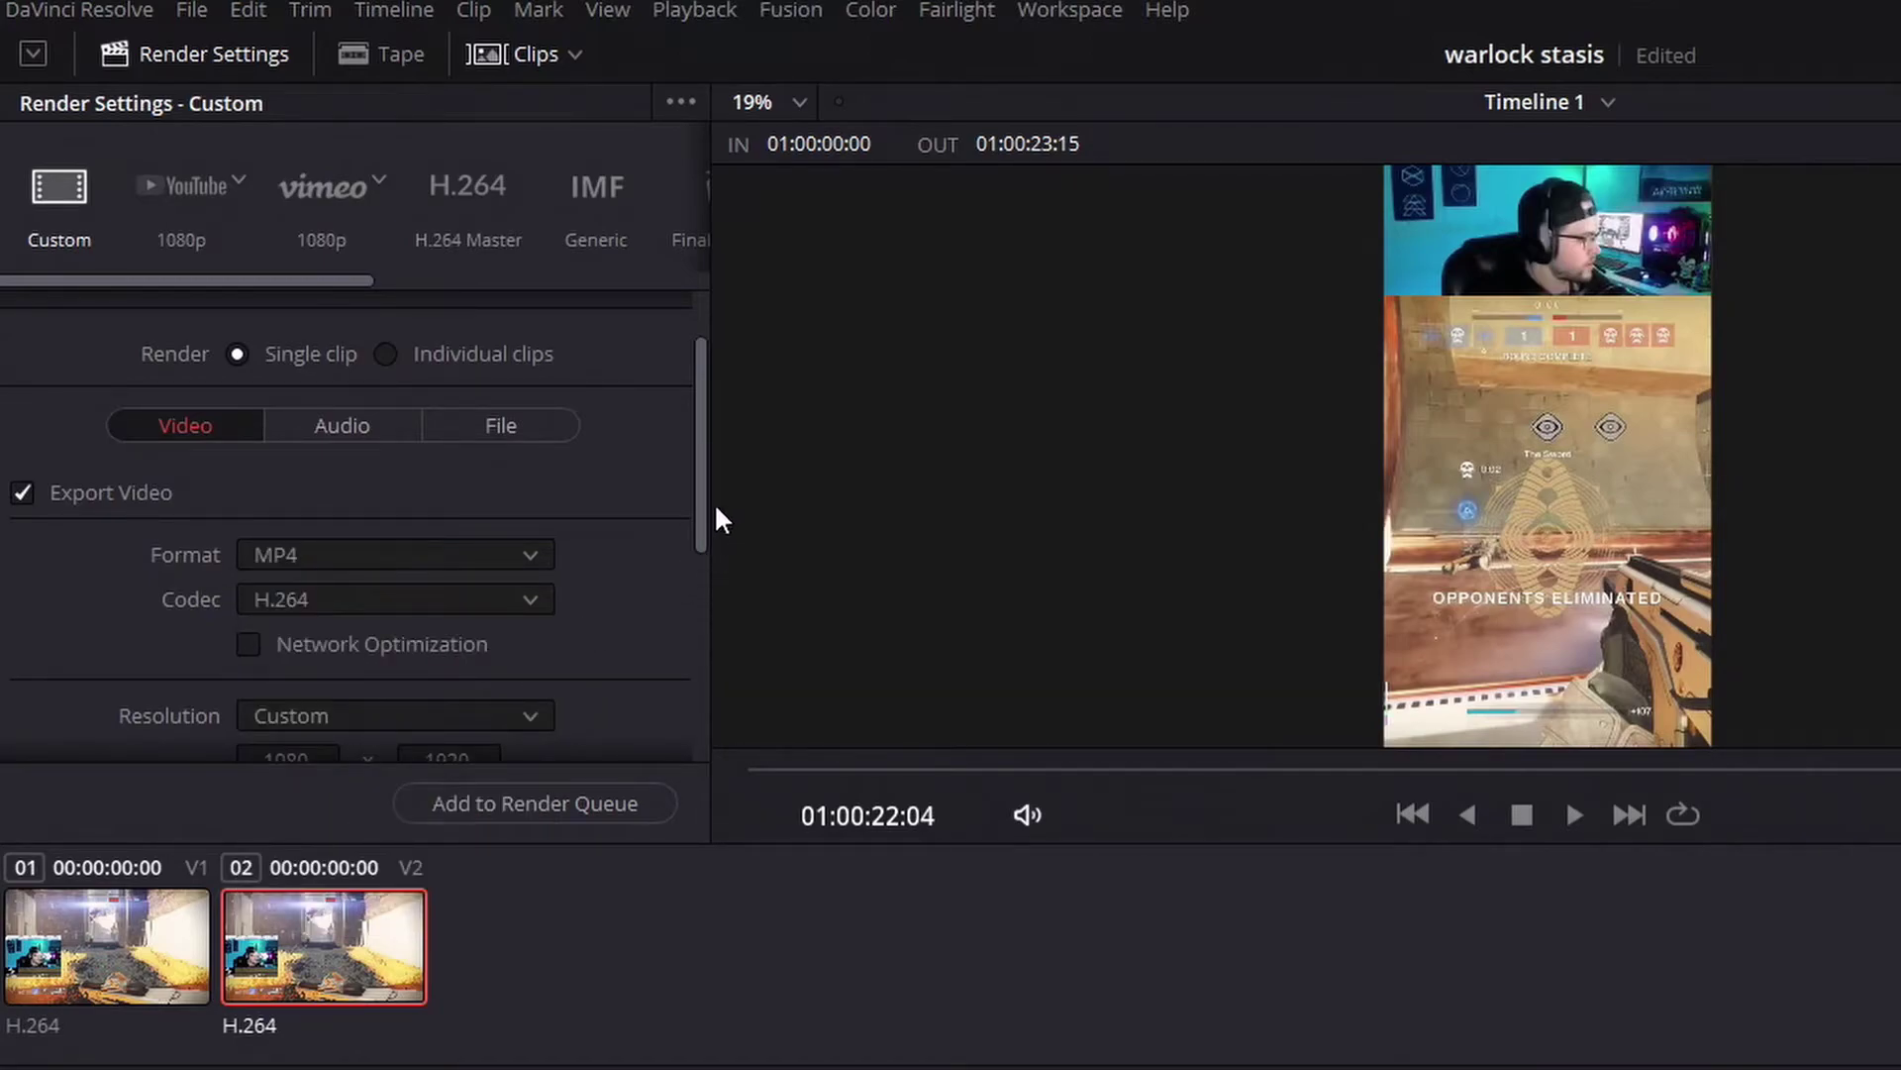
{"action": "left_click_drag", "start_coordinate": [699, 520], "coordinate": [682, 665]}
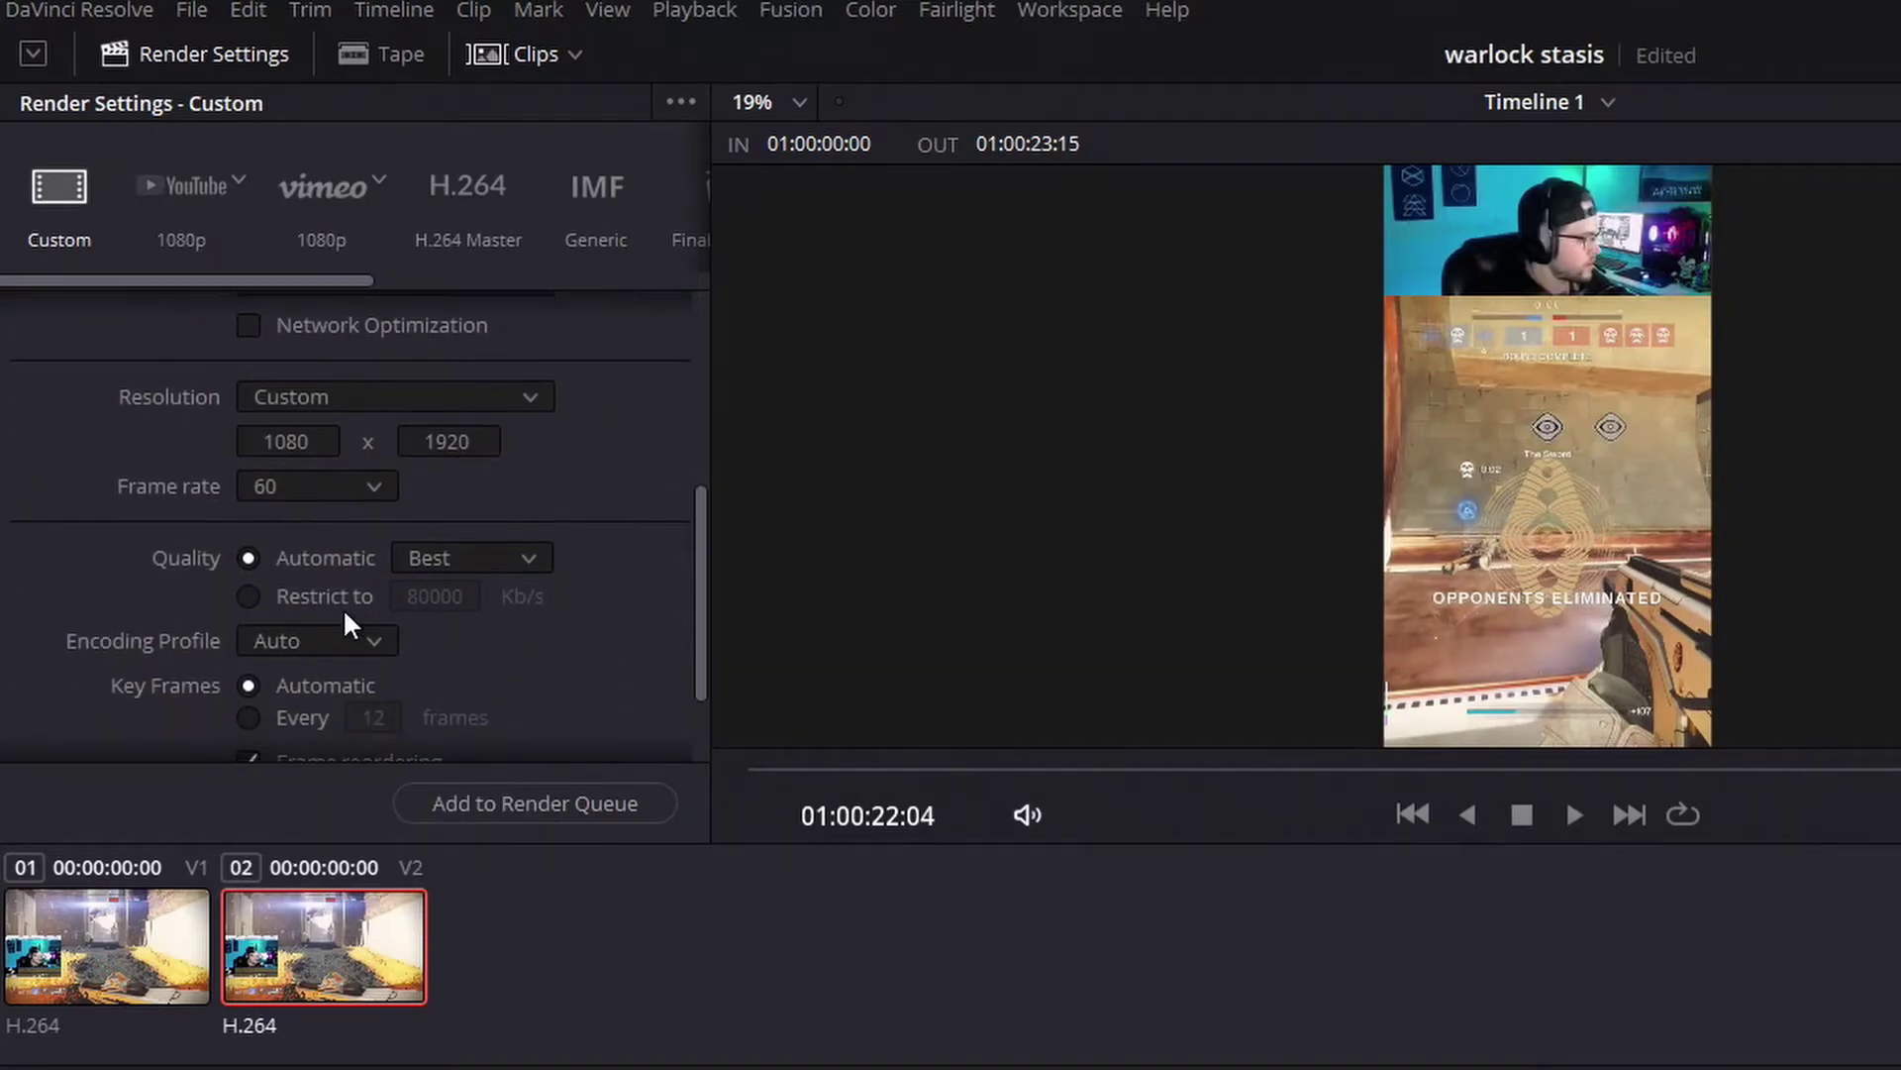
{"action": "left_click", "coordinate": [293, 595]}
{"action": "left_click", "coordinate": [433, 596]}
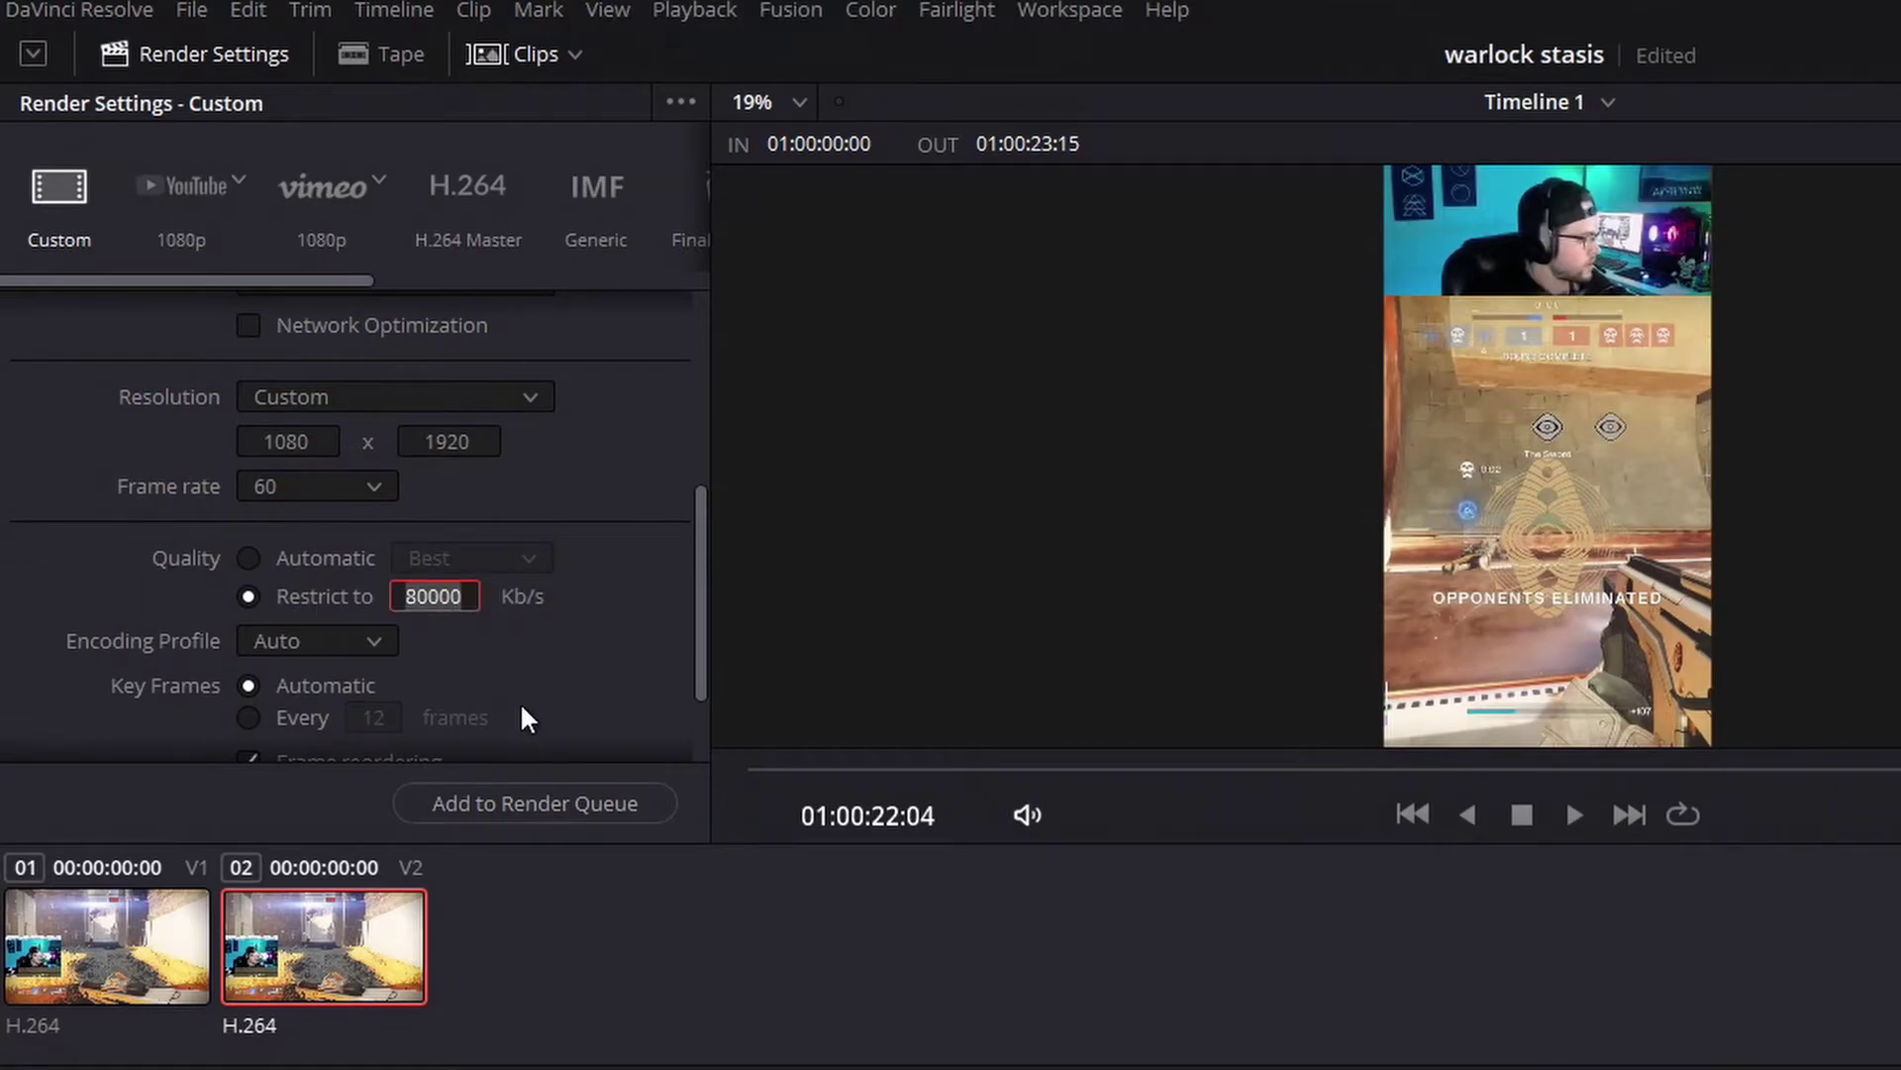
{"action": "type", "text": "15000"}
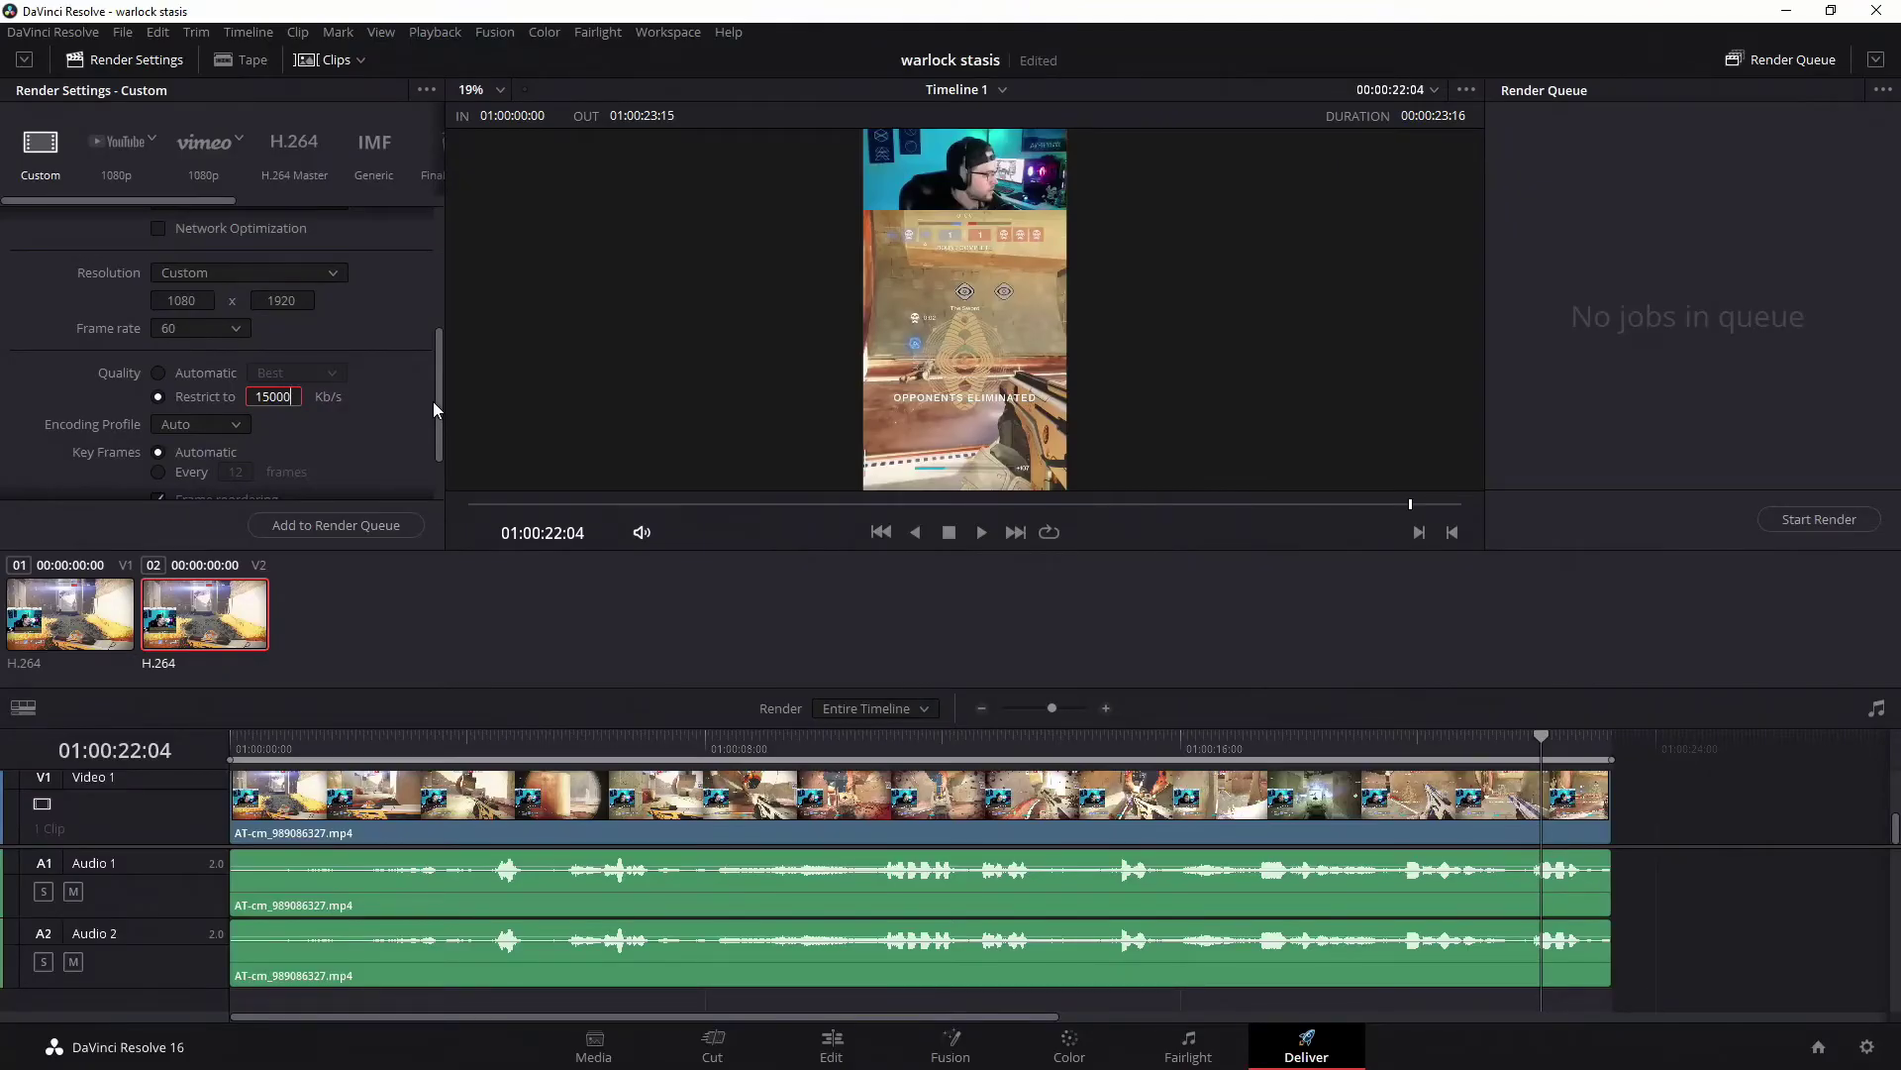
Step: Add the job to the render queue and start rendering
{"action": "scroll", "coordinate": [431, 401], "scroll_direction": "down", "scroll_amount": 1}
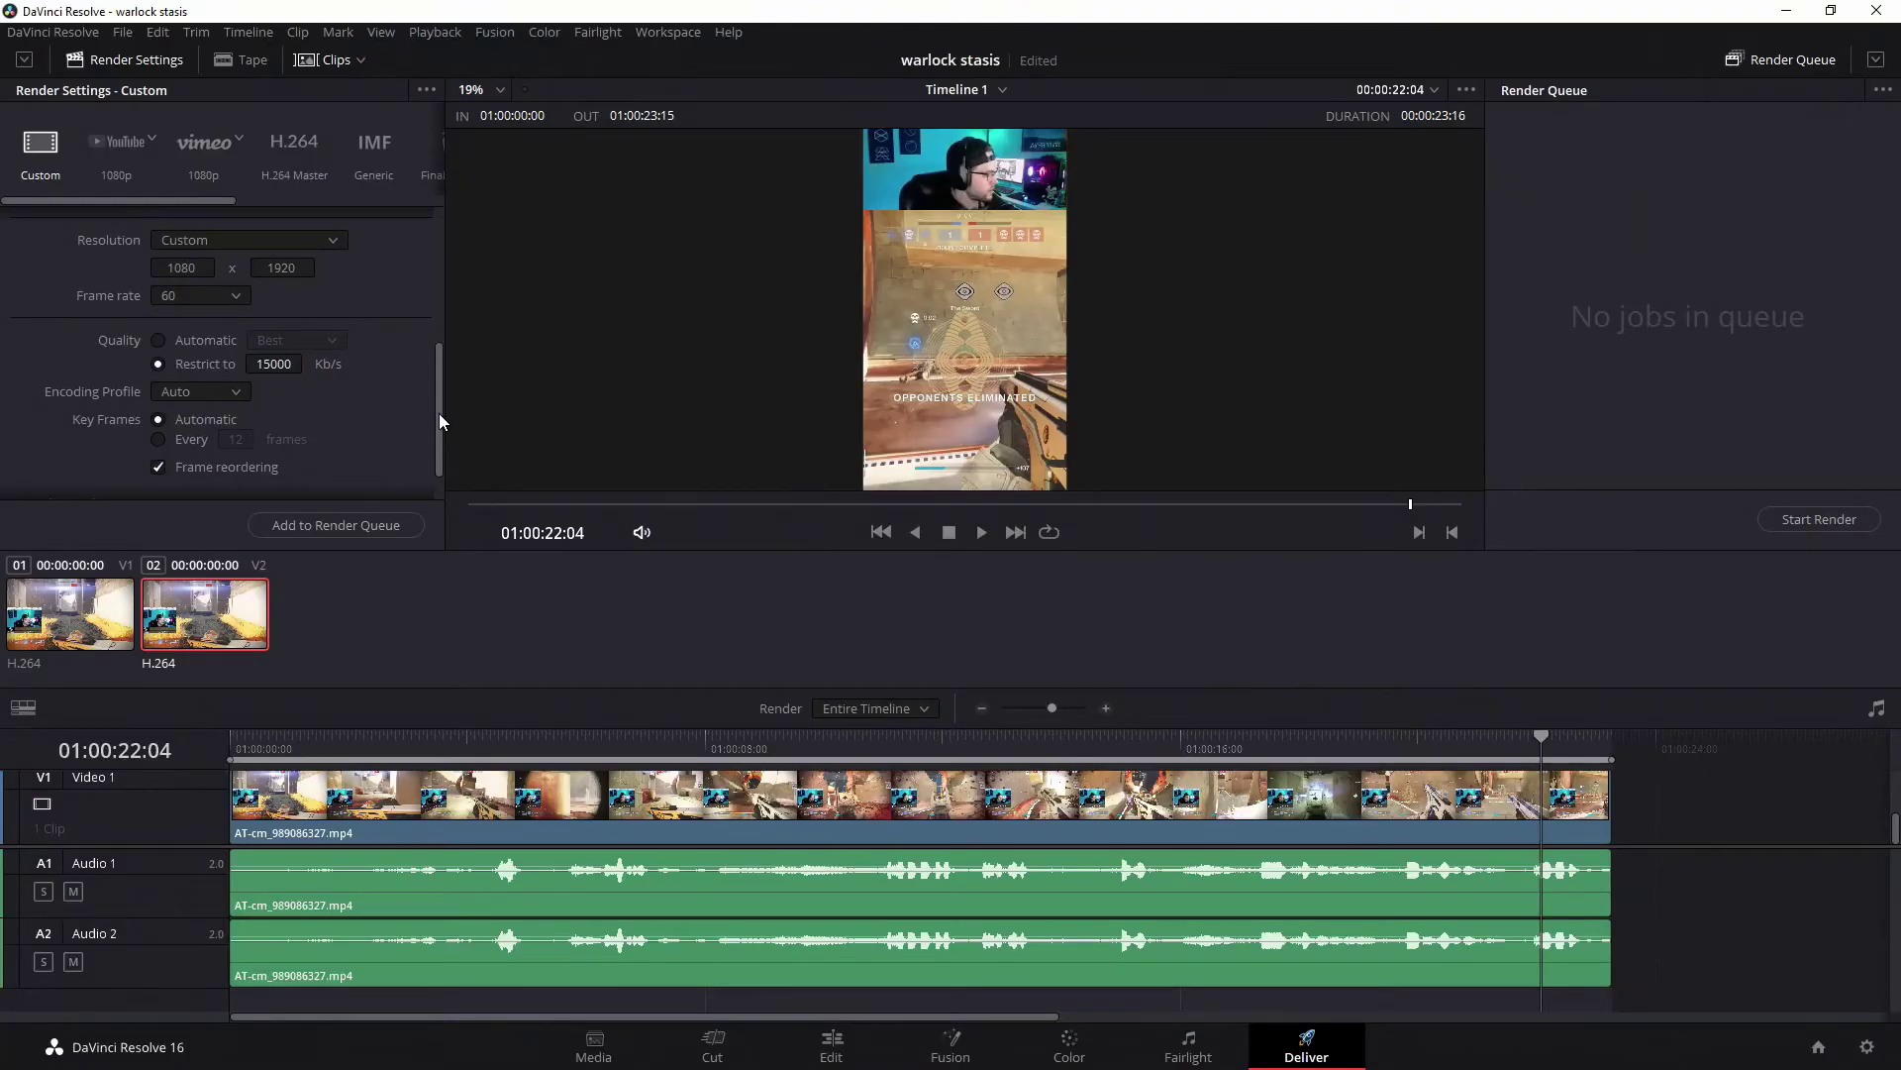
{"action": "scroll", "coordinate": [352, 360], "scroll_direction": "up", "scroll_amount": 10}
{"action": "left_click", "coordinate": [341, 525]}
{"action": "left_click", "coordinate": [1819, 519]}
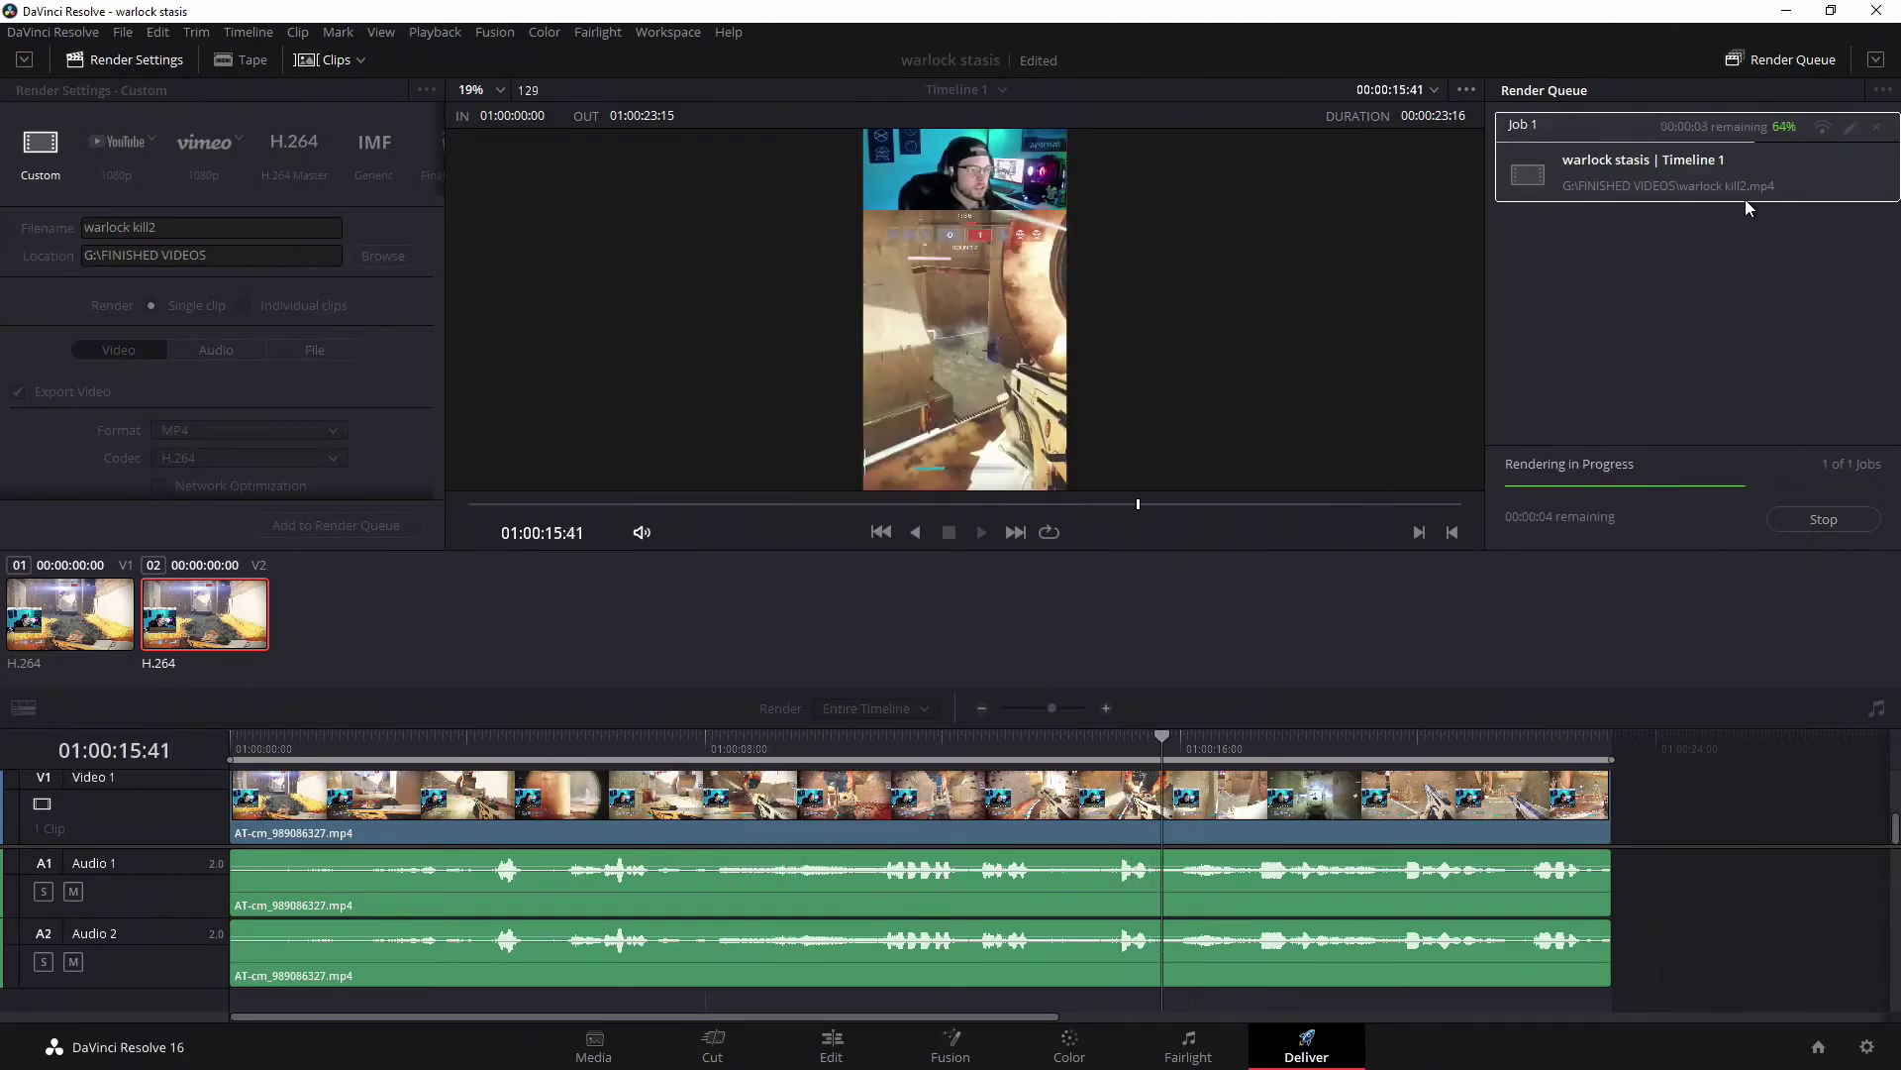
Step: Open the rendered warlock kill2 video in Films & TV and pause it
{"action": "double_click", "coordinate": [507, 738]}
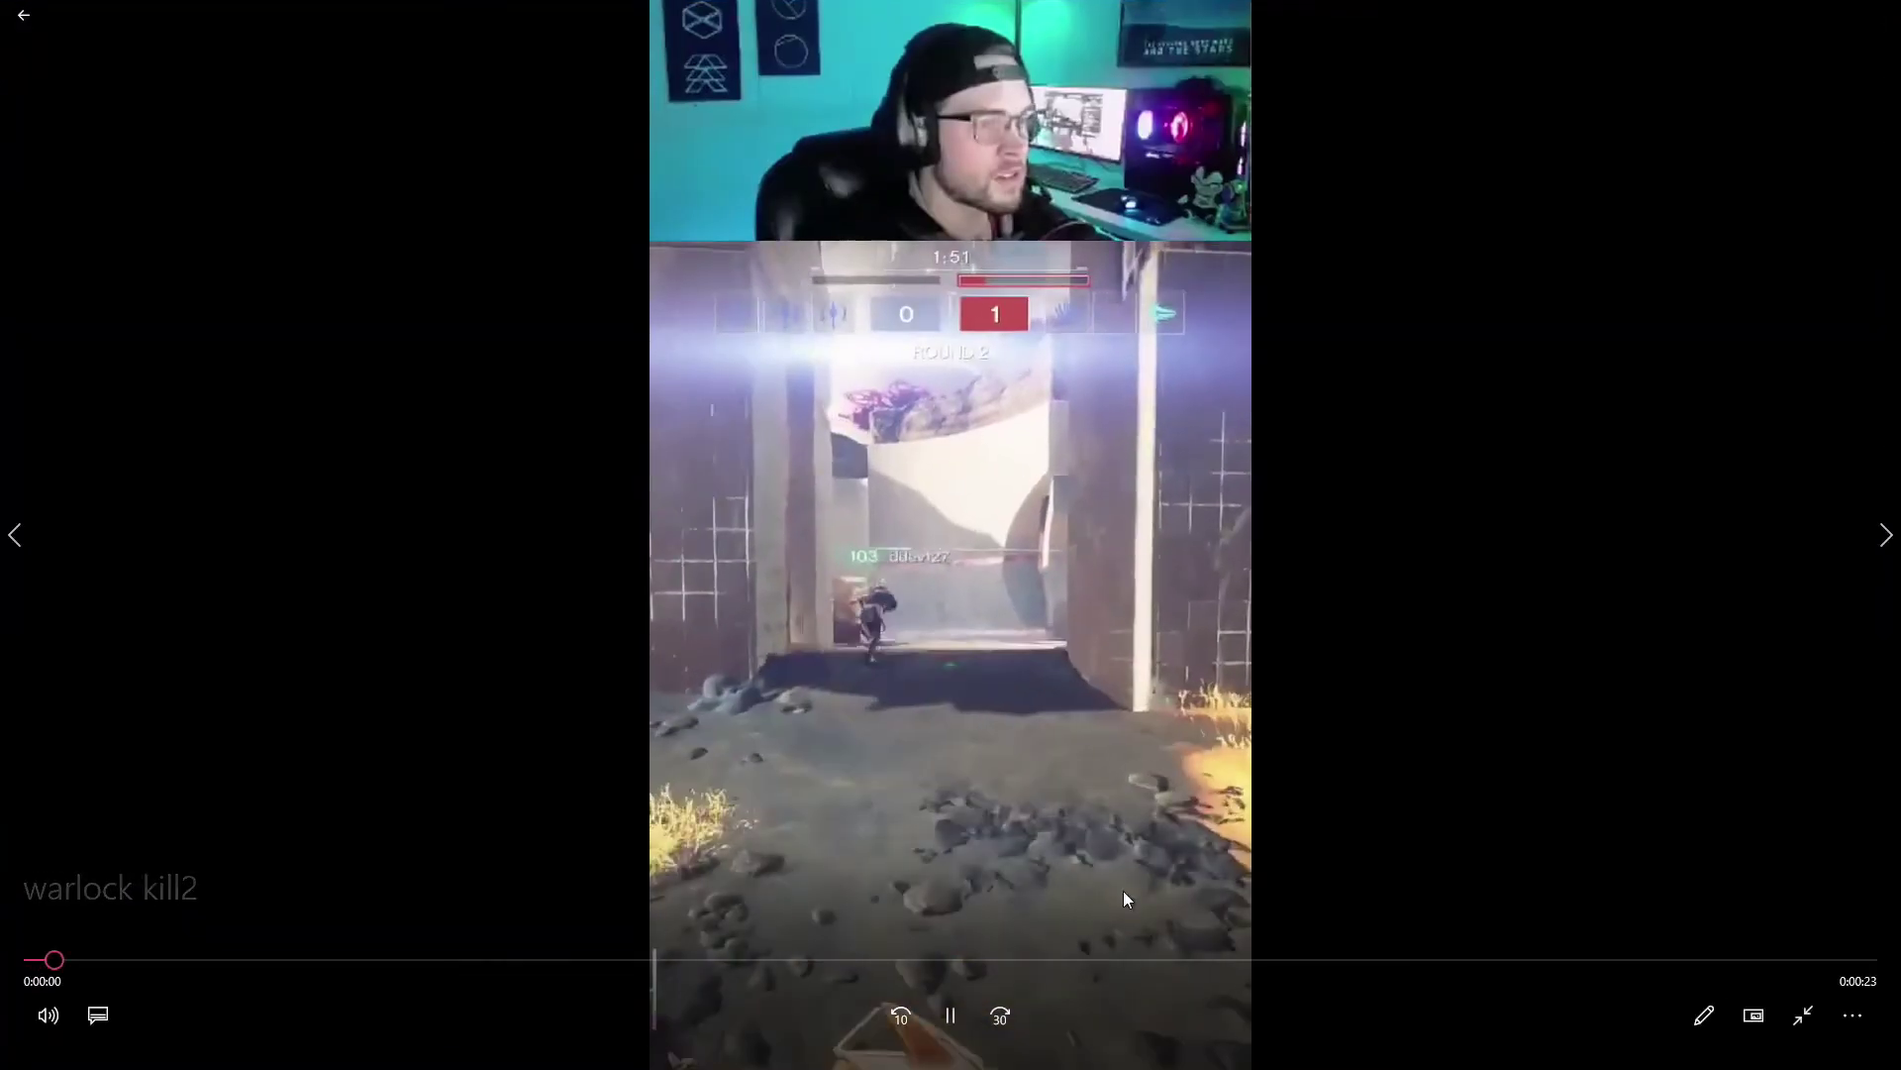
{"action": "left_click", "coordinate": [966, 1012]}
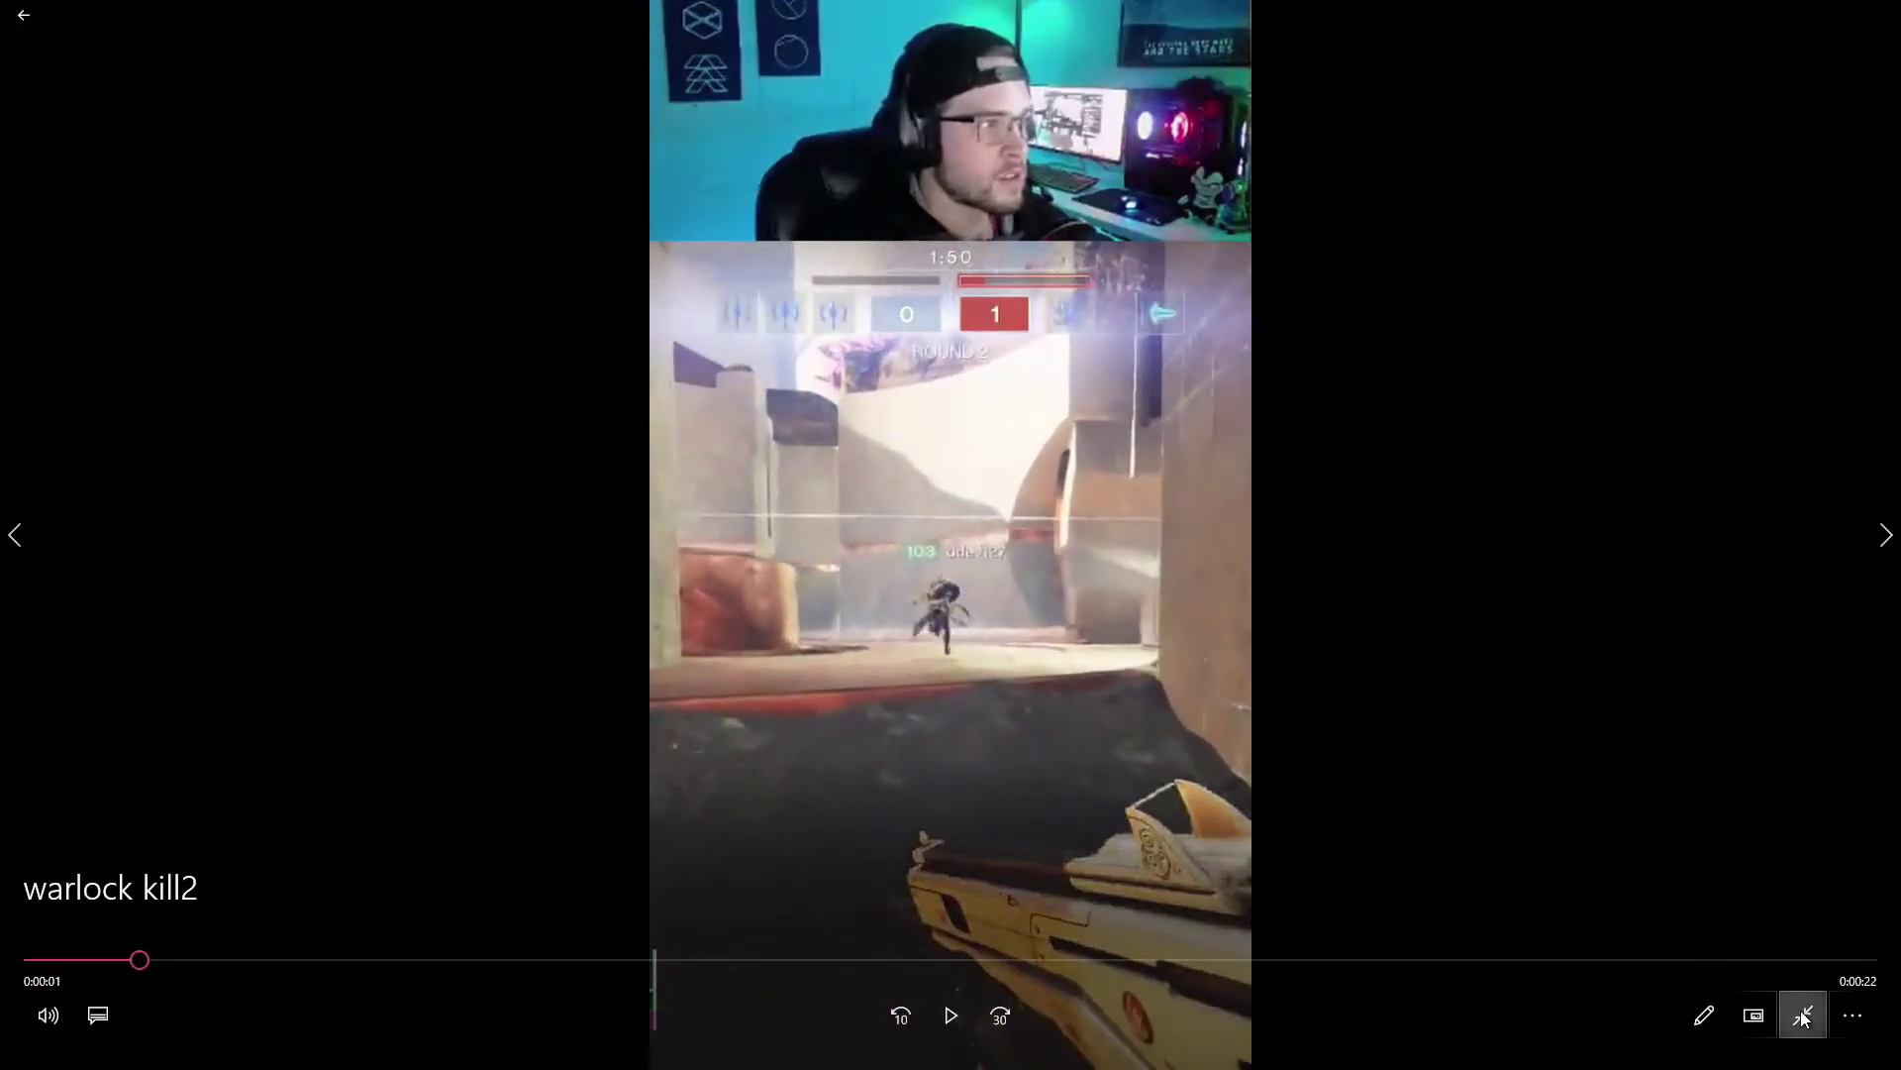